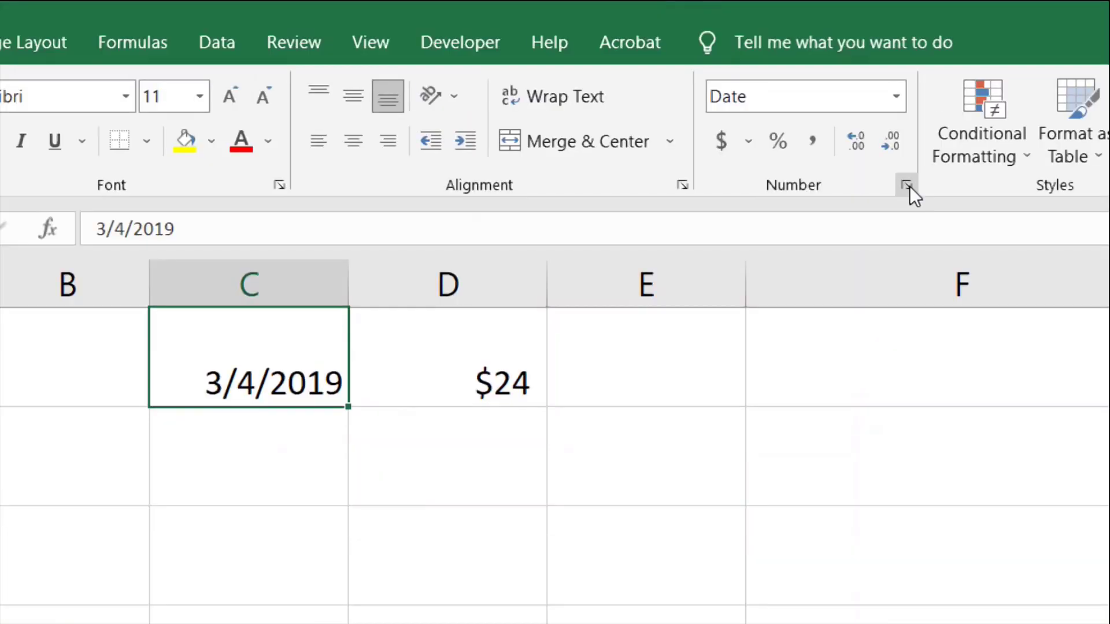
View the Format Cells number settings for the date in C10, close them unchanged, and select cell D10
left_click(908, 185)
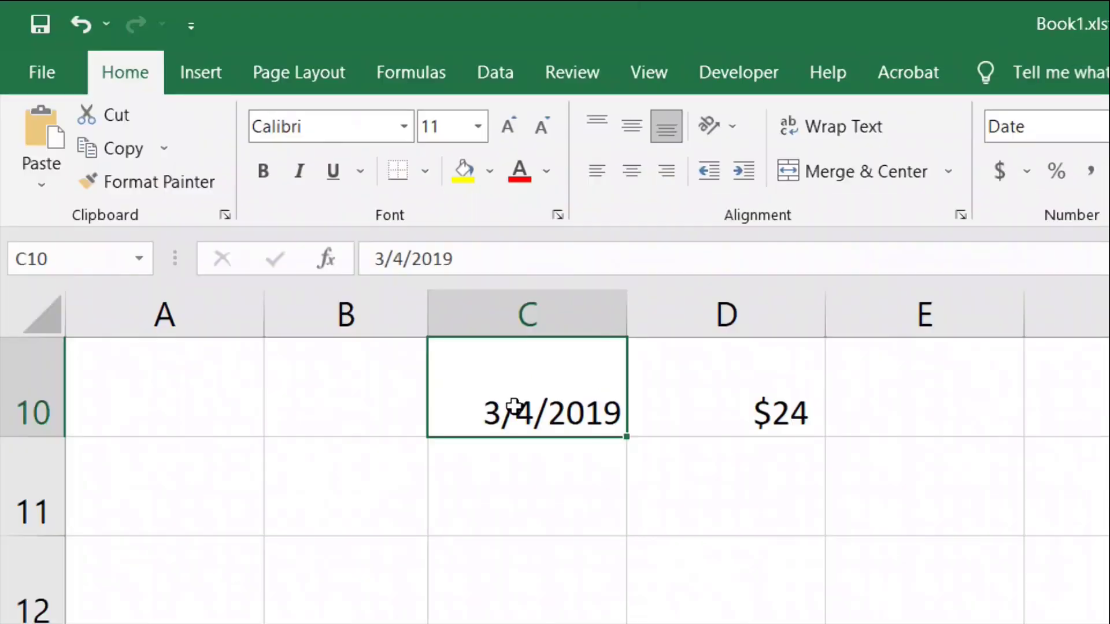
key("ctrl+1")
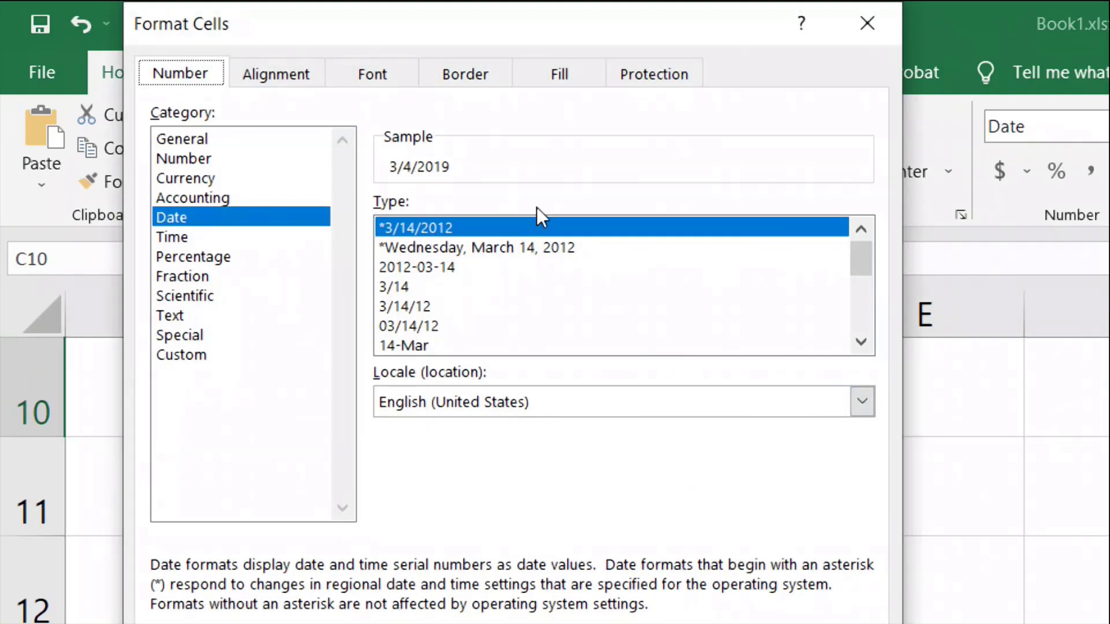
left_click(870, 24)
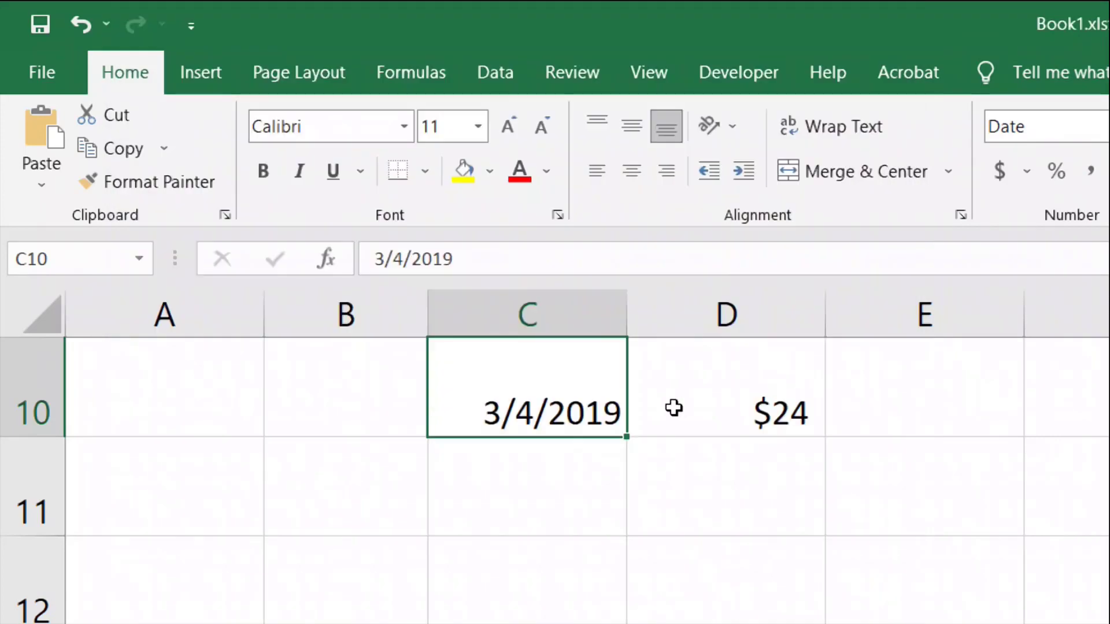
left_click(674, 408)
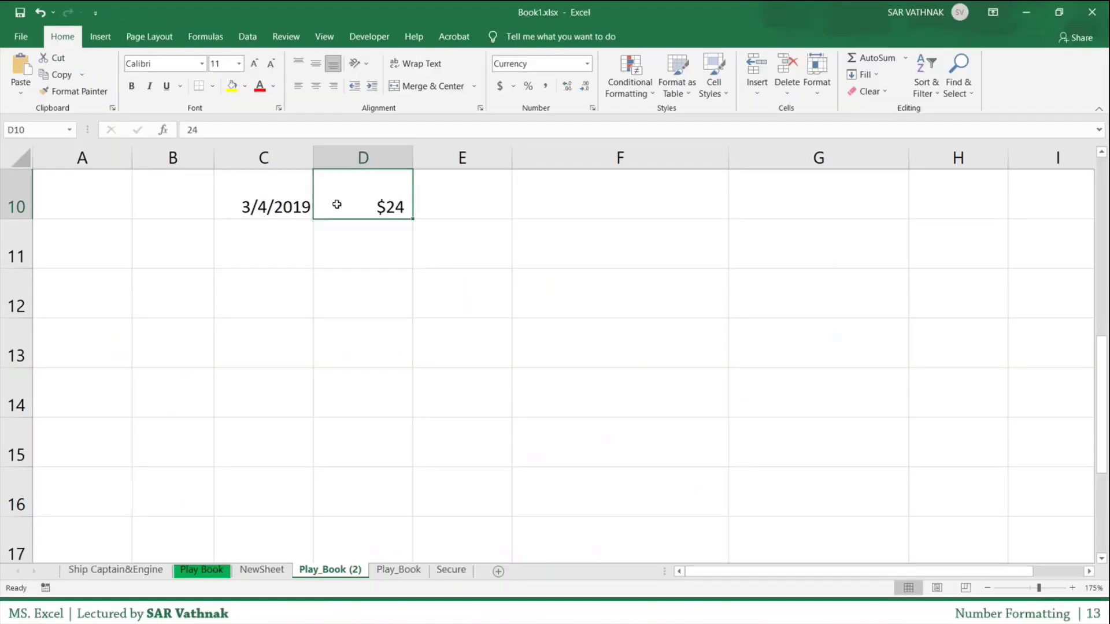
Switch to the Currency Formats slide and highlight "$21" and "to Currency" in the note
key("alt+Tab")
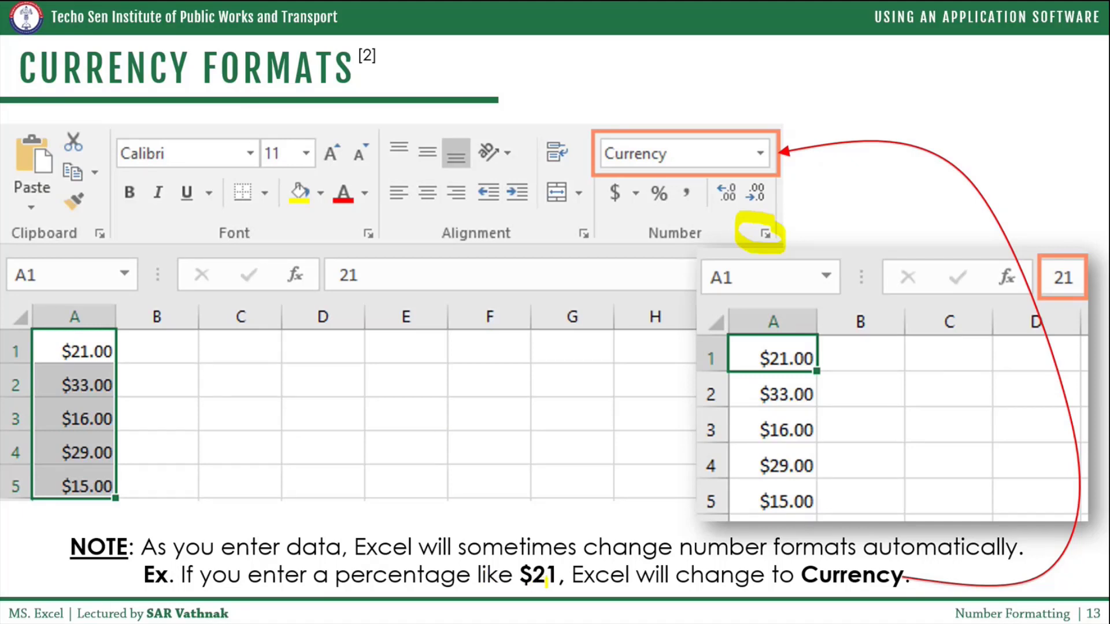
left_click_drag(553, 578, 524, 578)
left_click_drag(772, 582, 888, 582)
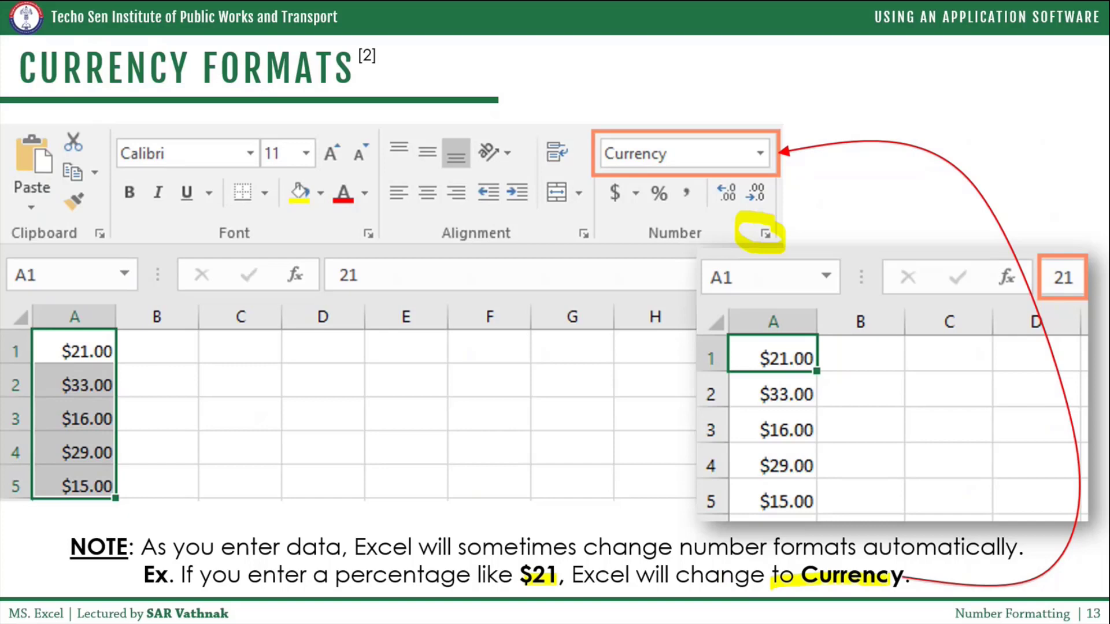
Switch back to the Excel workbook, enter 24 in cell E10, and look through its number format previews
key("alt+Tab")
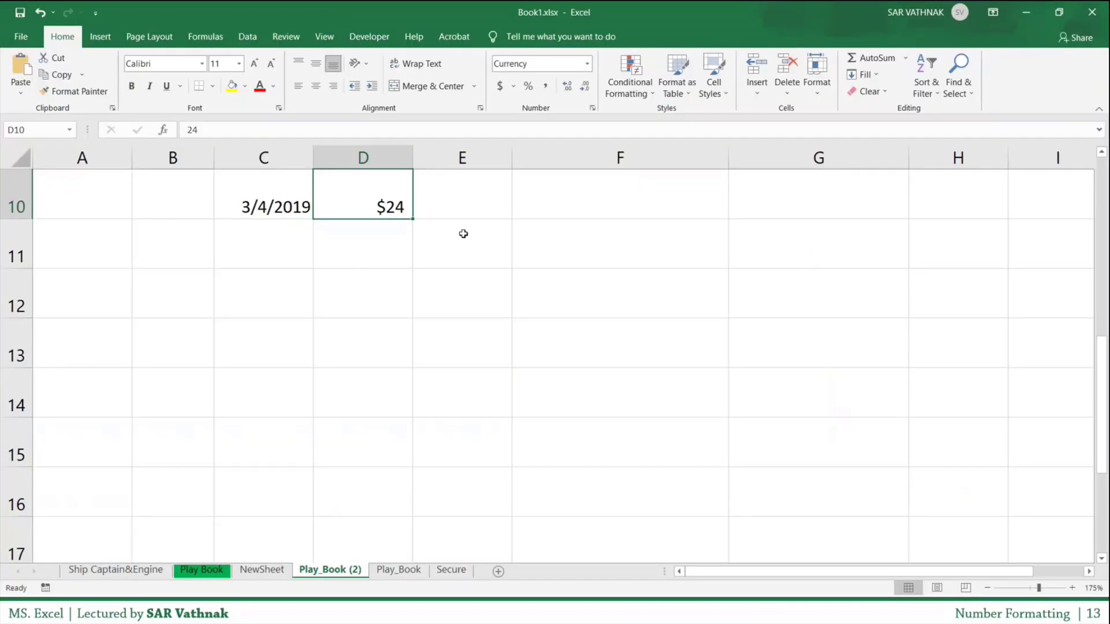
left_click(440, 210)
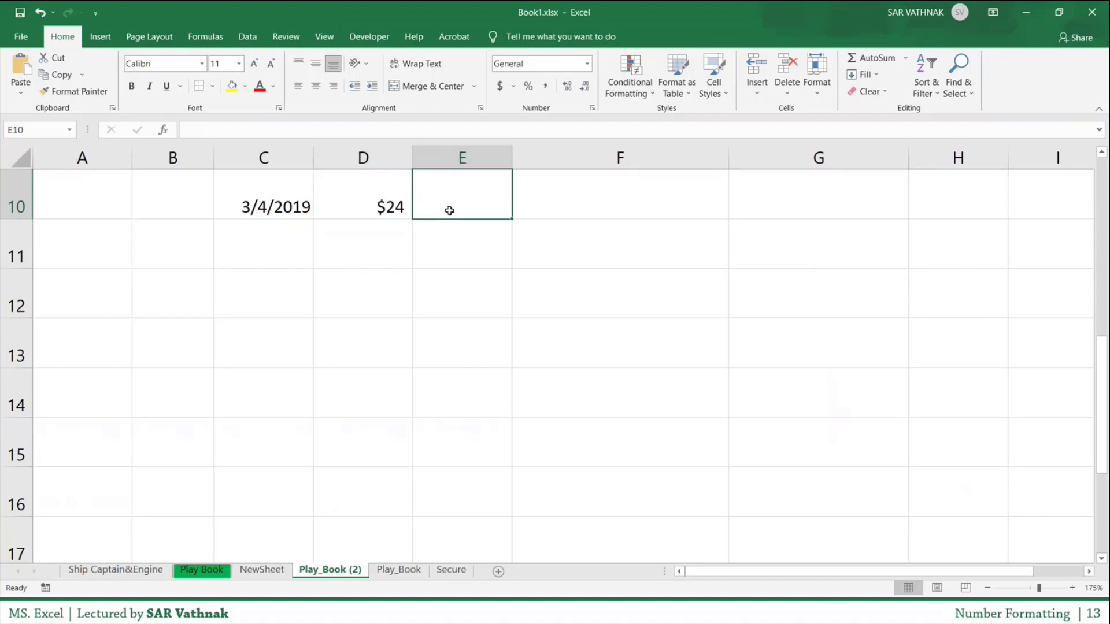
type("24")
key("Return")
left_click(466, 205)
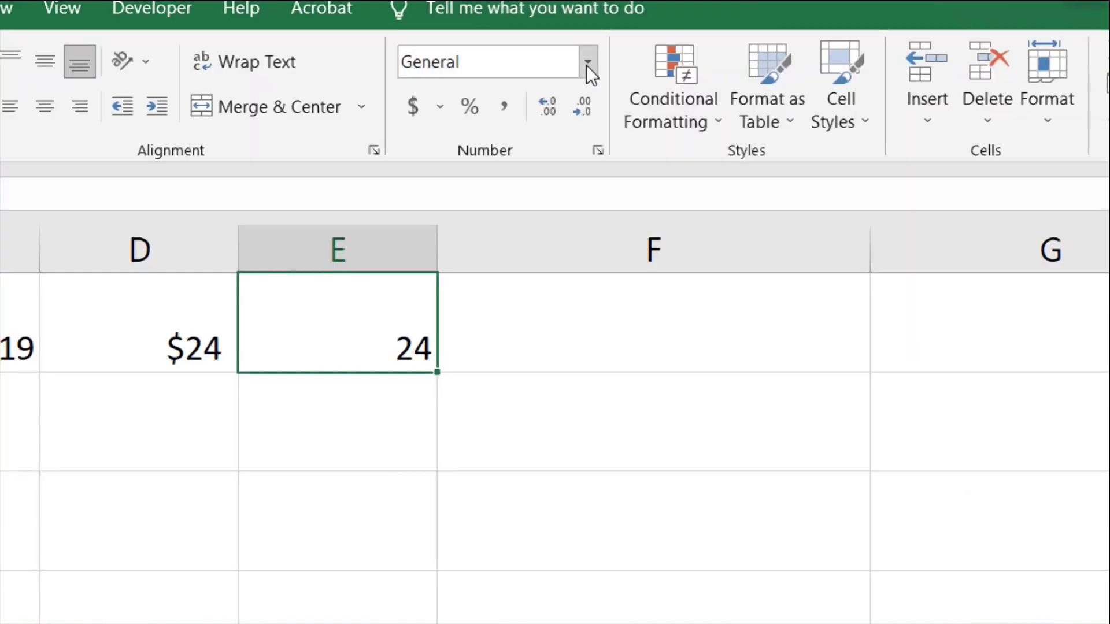
left_click(587, 67)
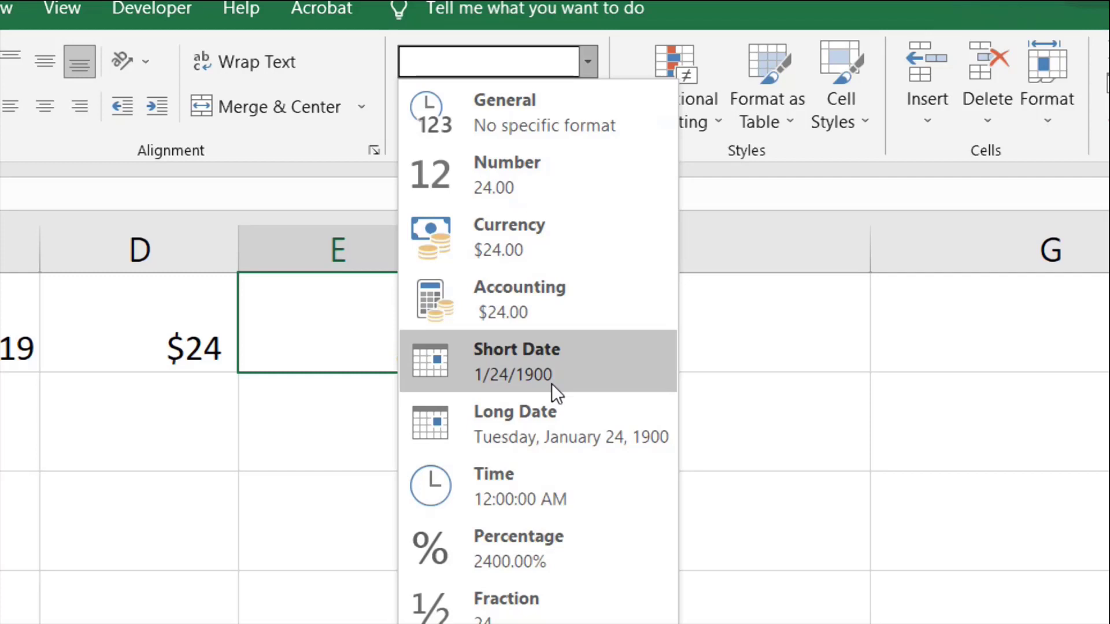
left_click(805, 308)
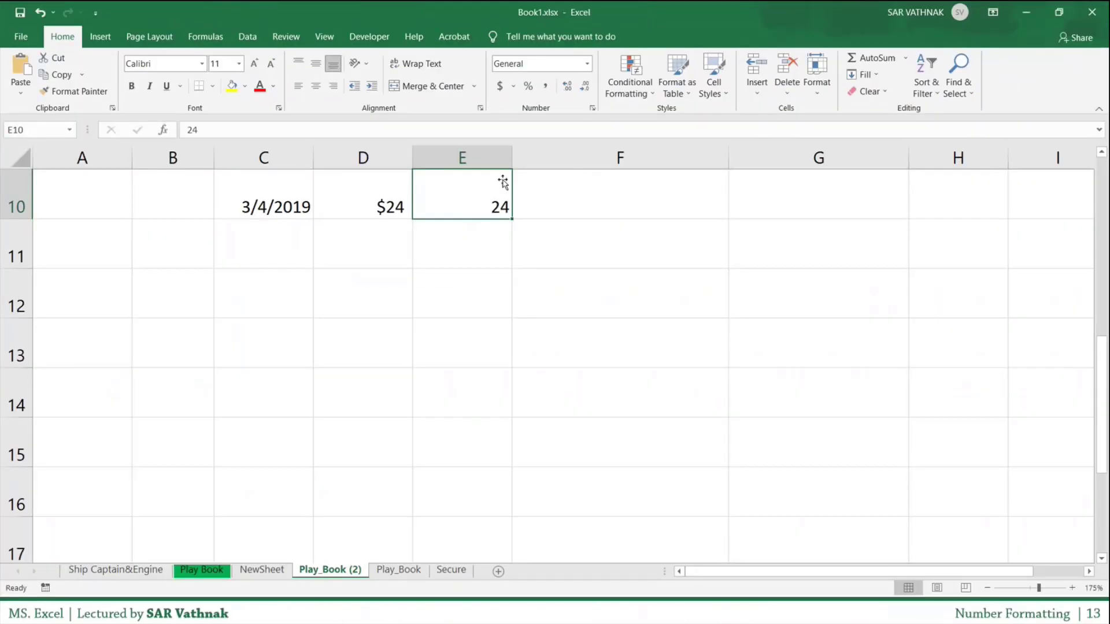
Open the Excel Options at the General settings and move the dialog aside
left_click(18, 36)
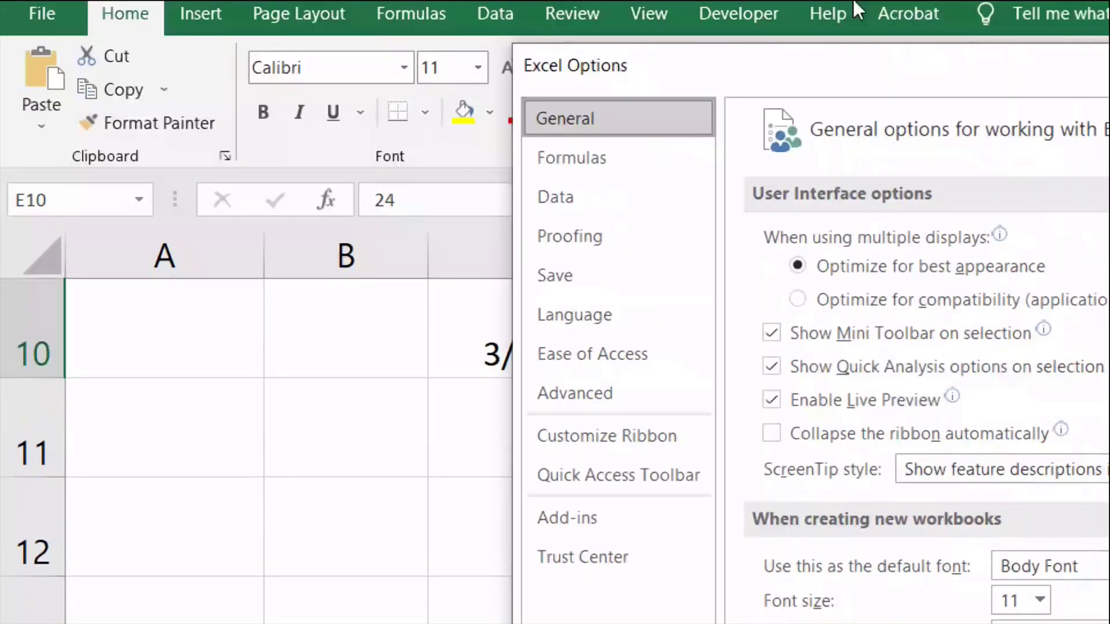
left_click_drag(858, 72, 466, 30)
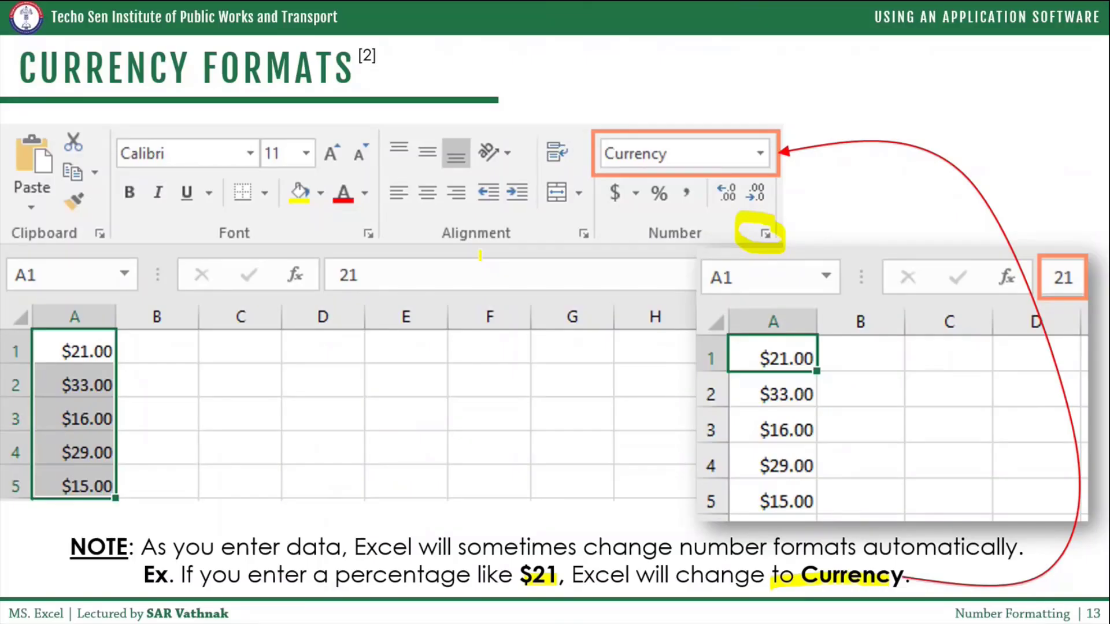
Switch from the slides to the Excel workbook and examine the number format previews for cell E10 without applying one
key("alt+Tab")
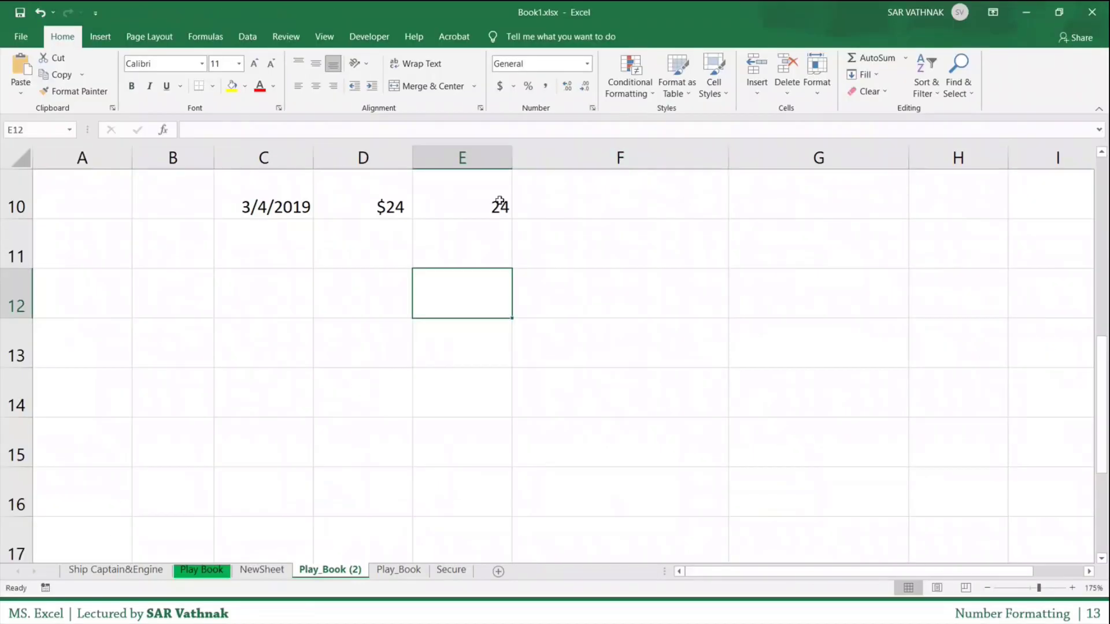
left_click(500, 205)
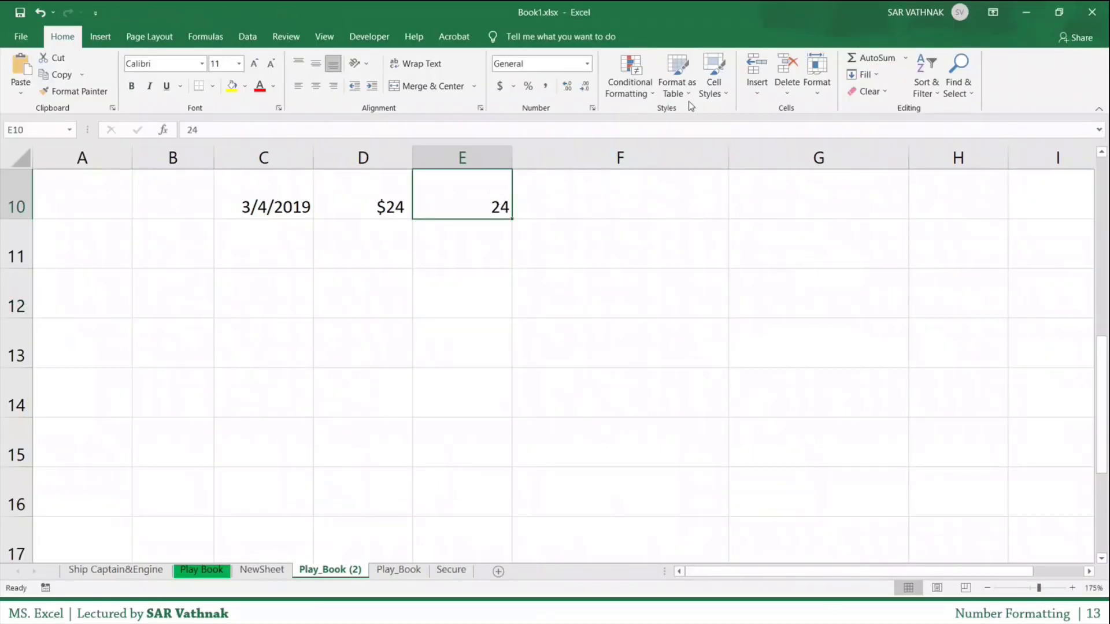
left_click(587, 64)
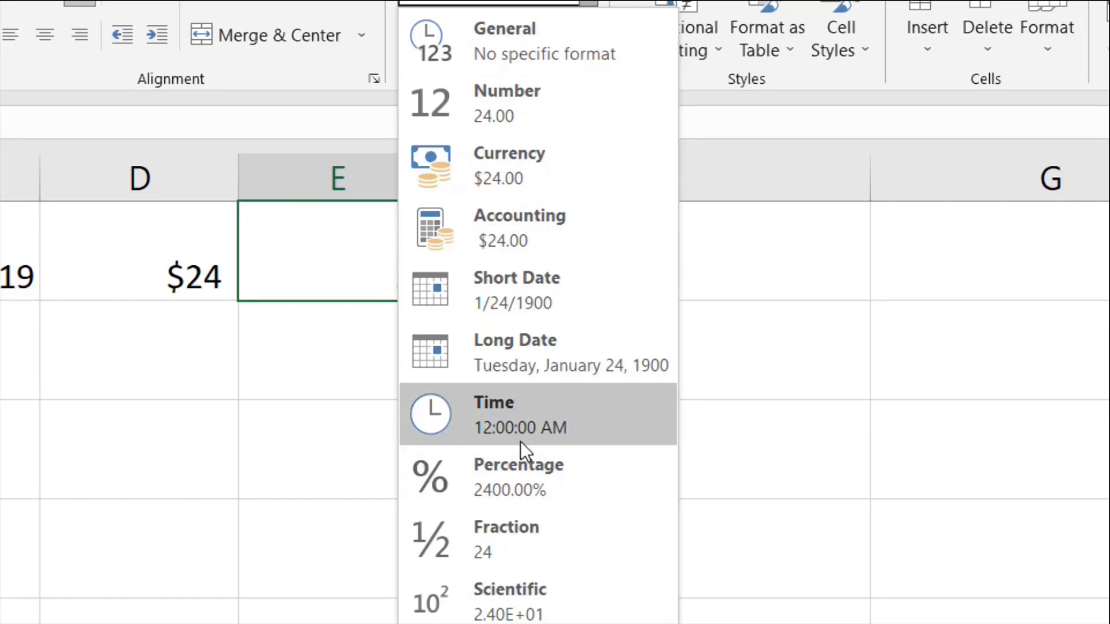
left_click(356, 272)
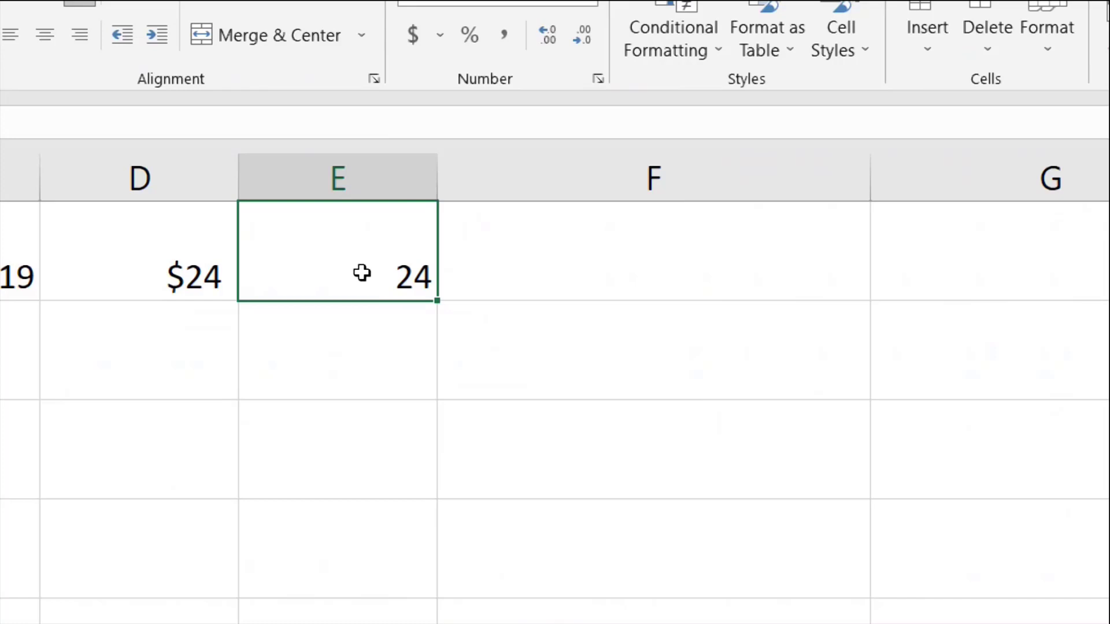
Replace the value in E10 with 13 and check its date and time format previews without applying one
type("13")
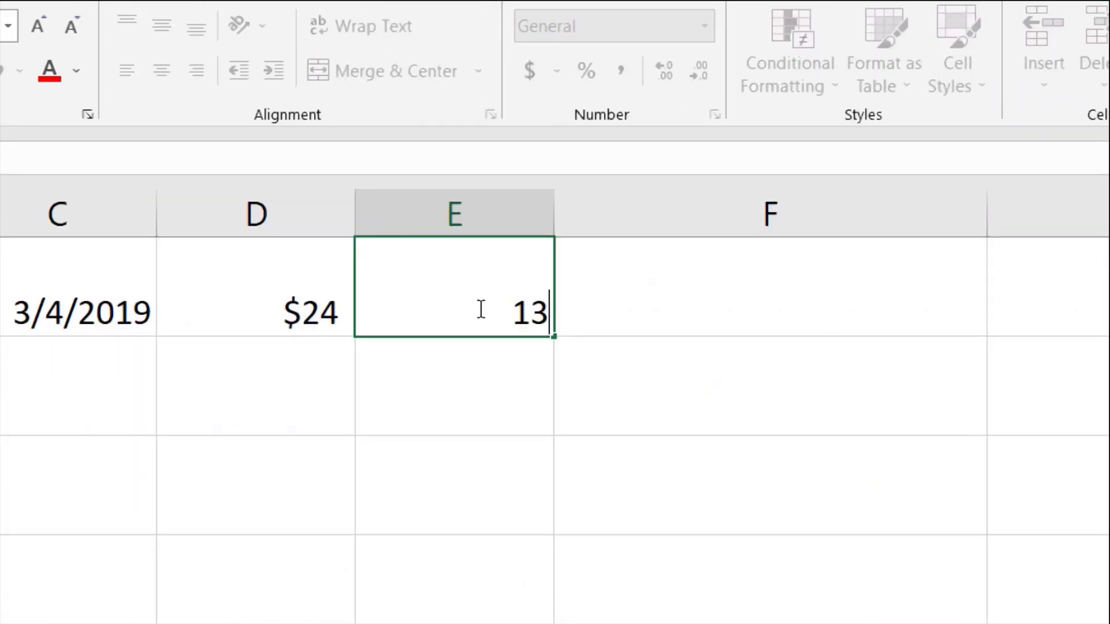
key("Return")
left_click(526, 314)
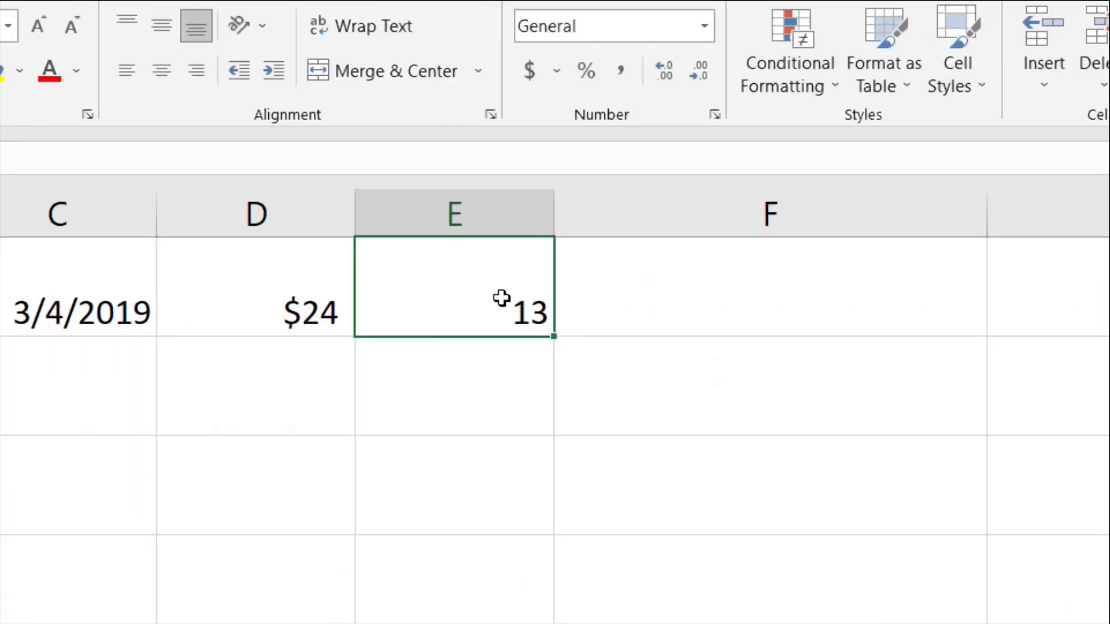
left_click(704, 25)
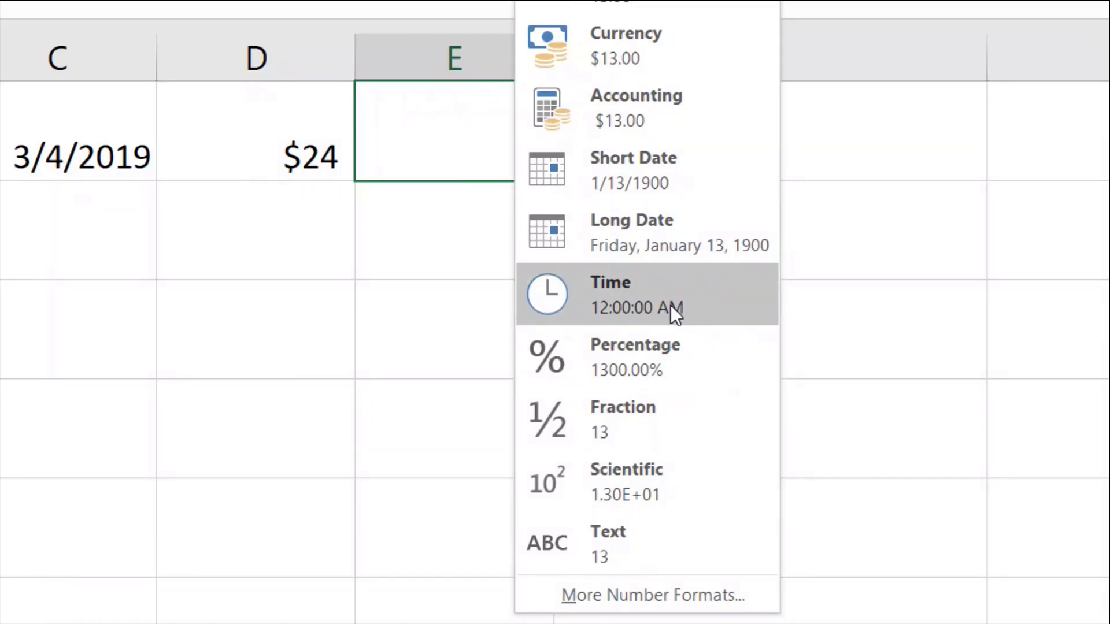
left_click(449, 126)
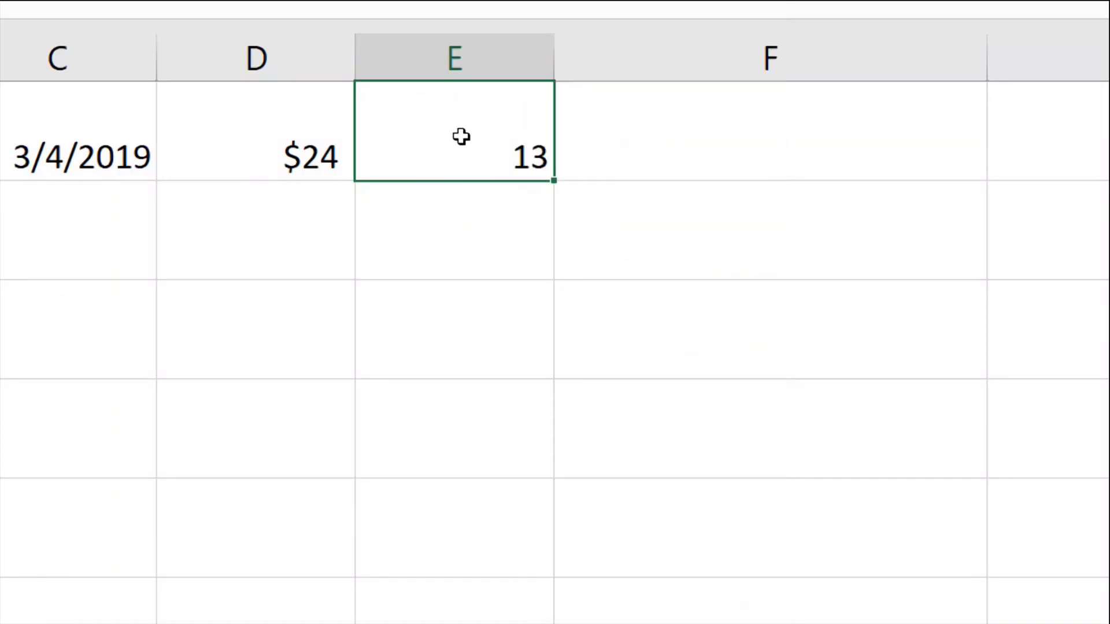
Enter 25 in cell E10 and examine its date, time and percentage format previews without applying one
type("25")
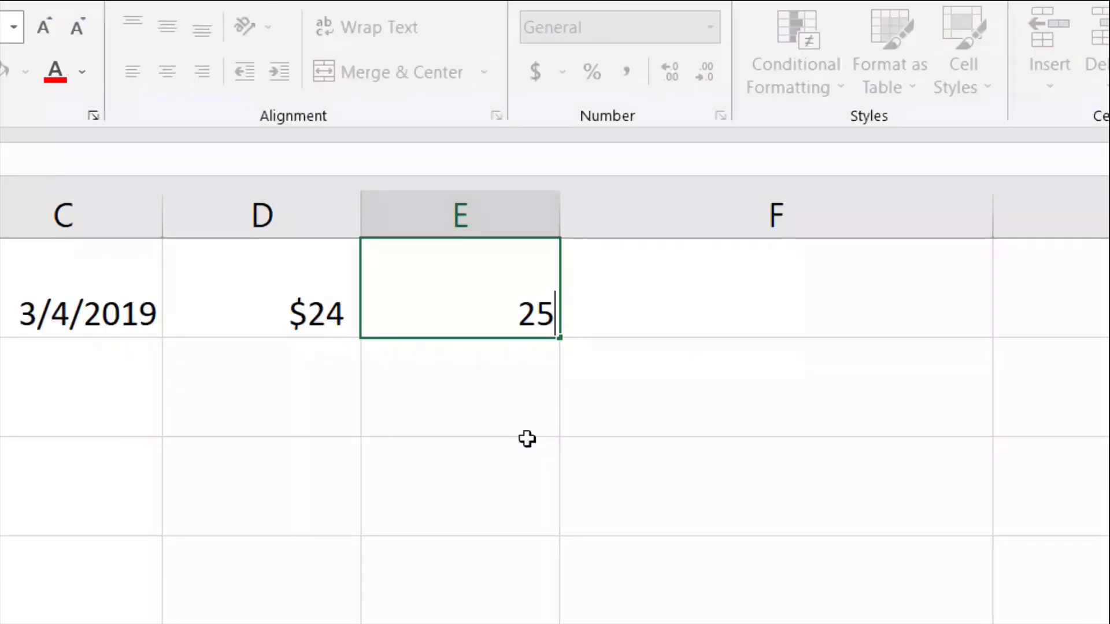
key("Return")
left_click(503, 157)
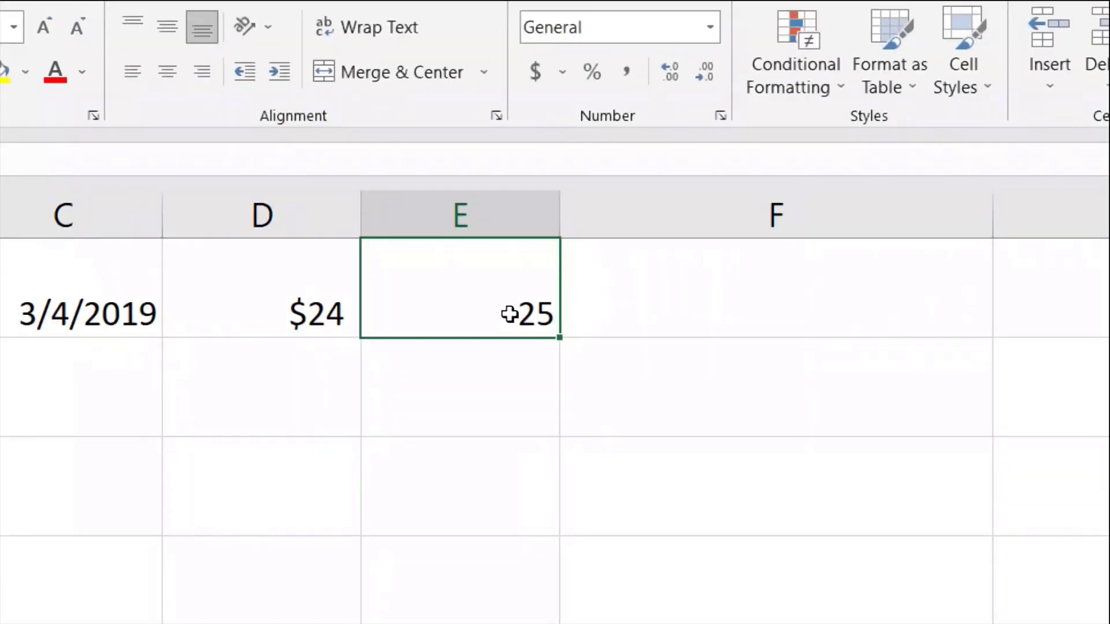
left_click(711, 26)
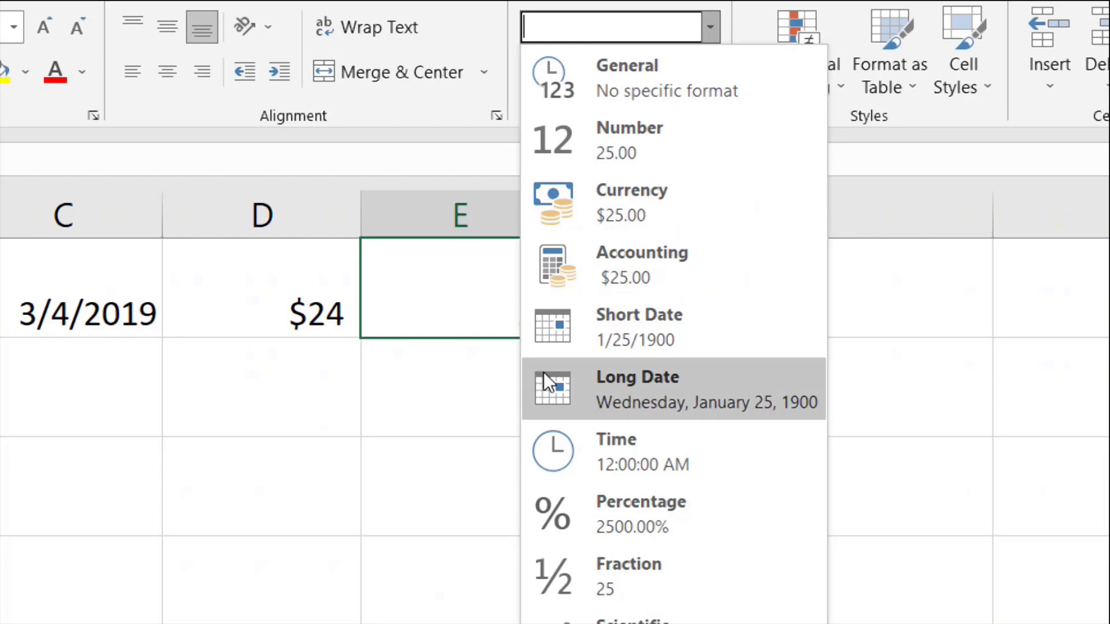
left_click(435, 280)
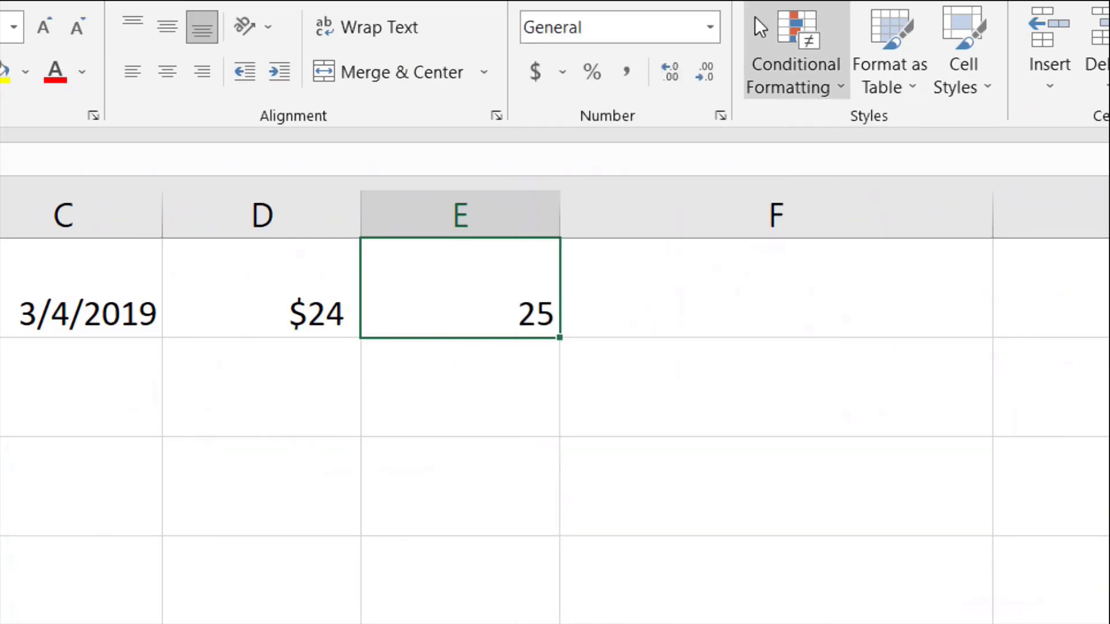
left_click(710, 27)
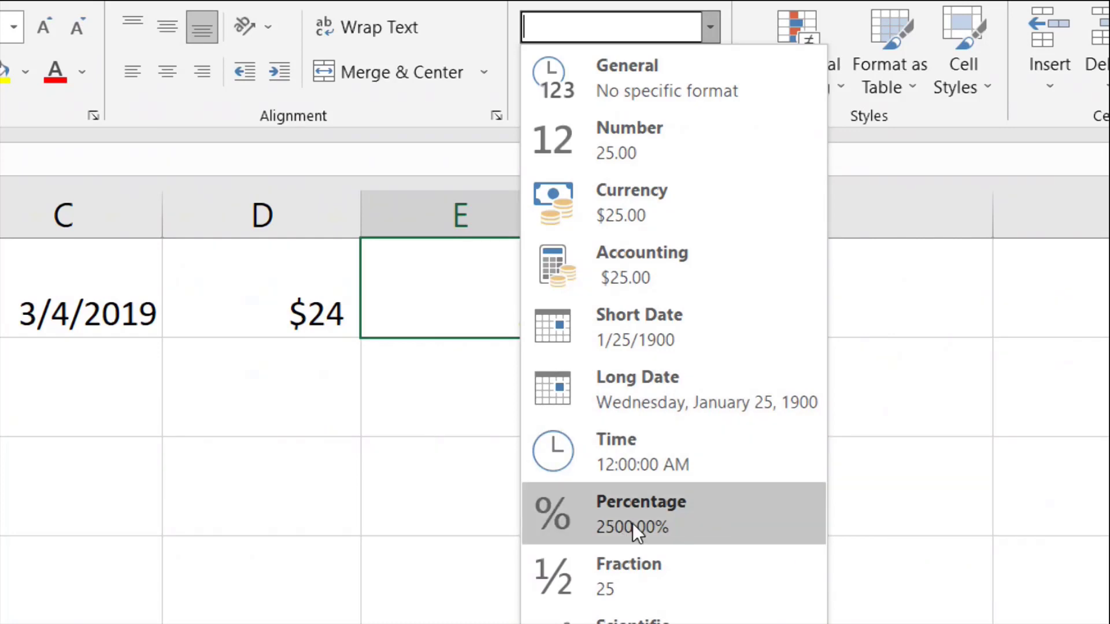
left_click(447, 294)
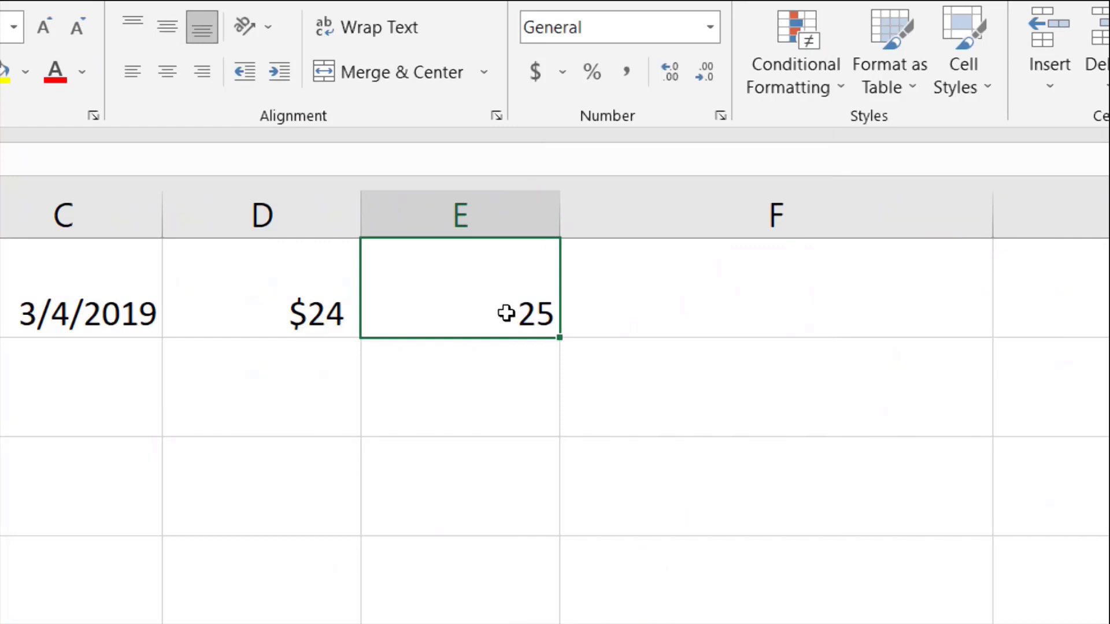
Edit the value in E10 to 0.25 and examine its percentage, fraction and scientific format previews without applying one
double_click(520, 330)
type("0")
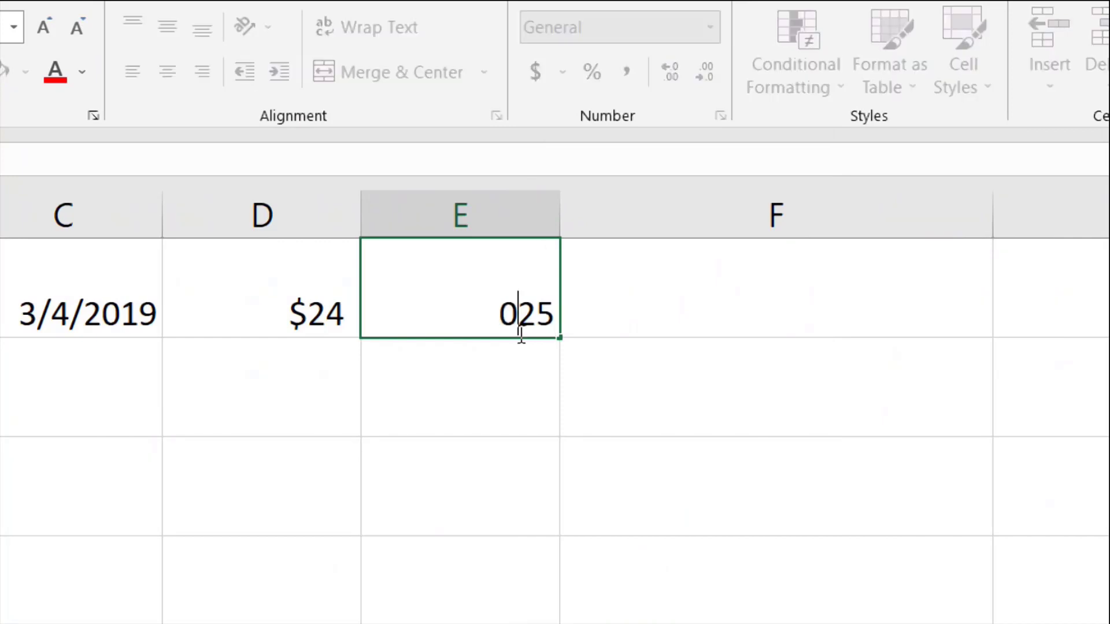
type(".")
left_click(556, 436)
left_click(520, 315)
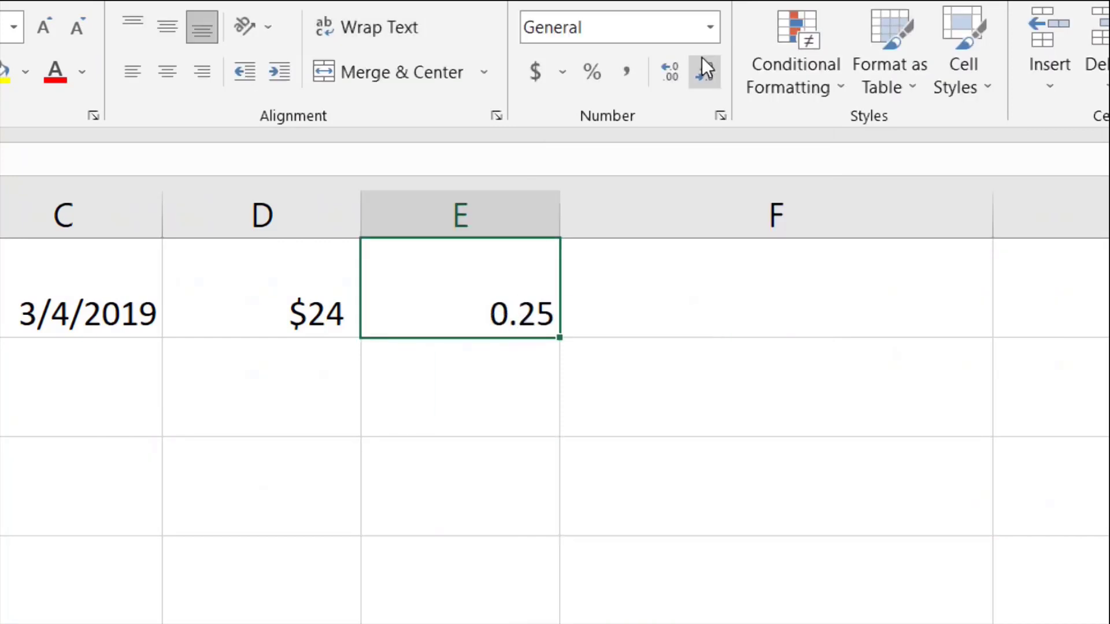
left_click(703, 24)
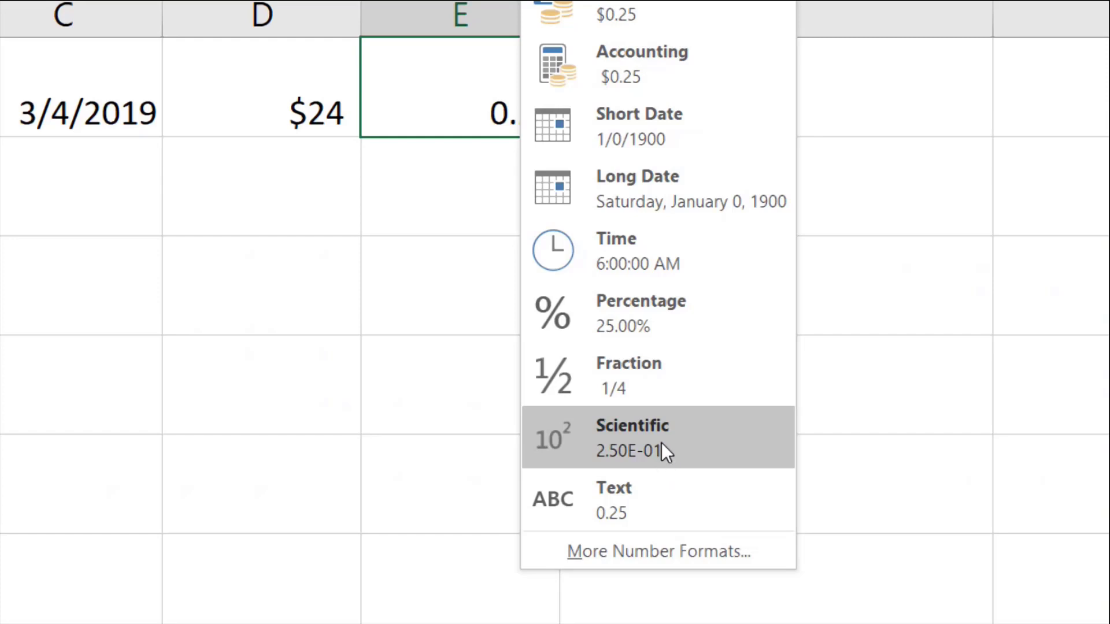
left_click(462, 130)
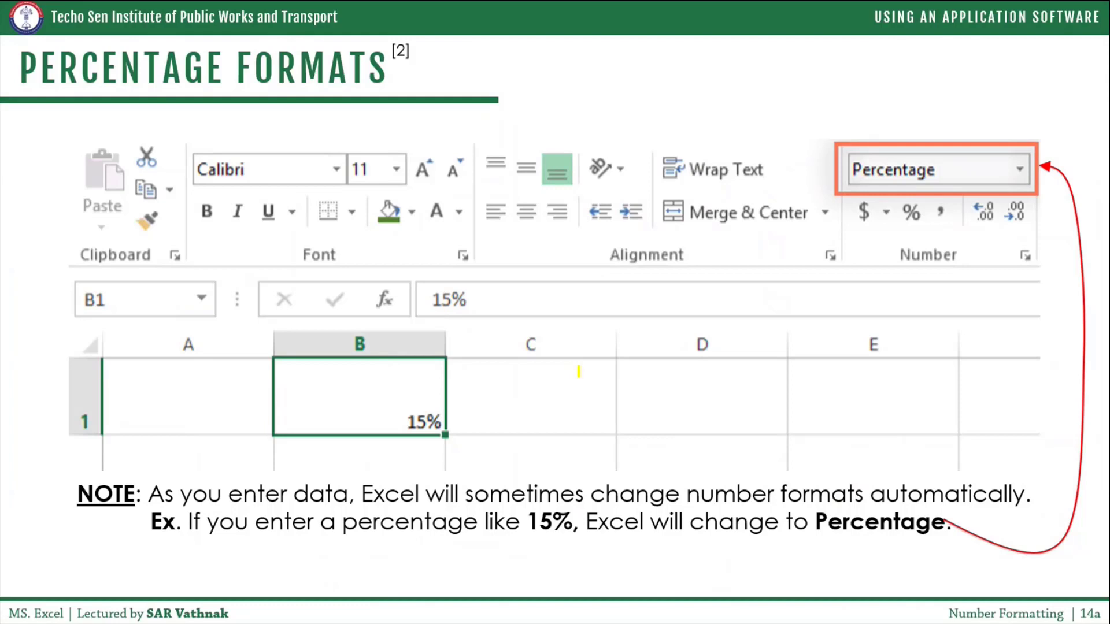
Switch from the slides to the Excel workbook, enter 15% in cell F11, and compare its number format with cell F12
key("alt+Tab")
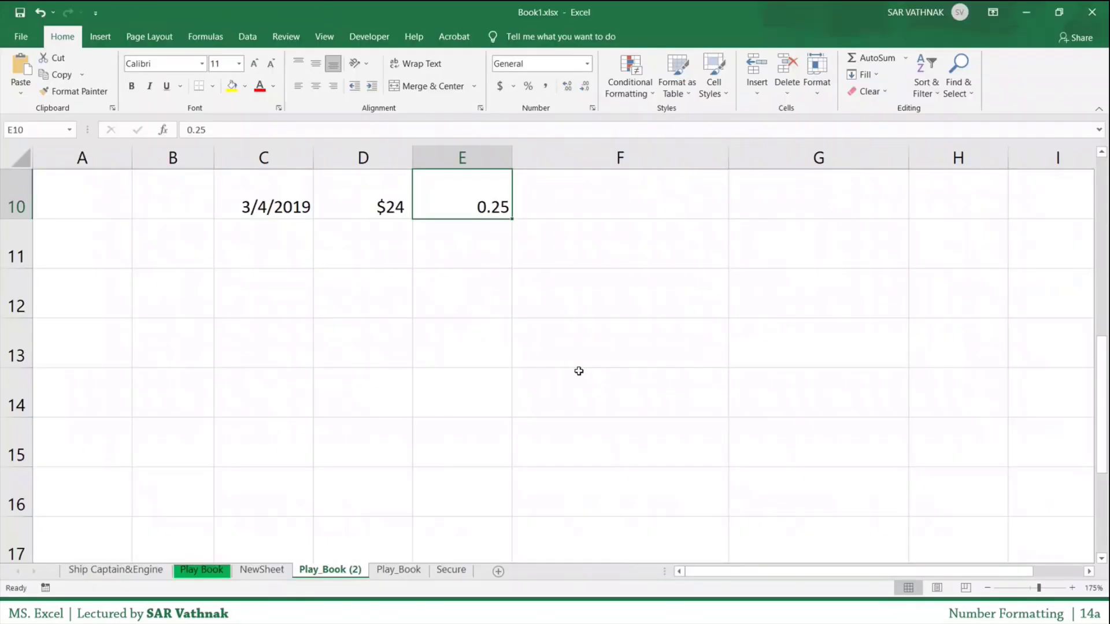
left_click(573, 243)
type("15%")
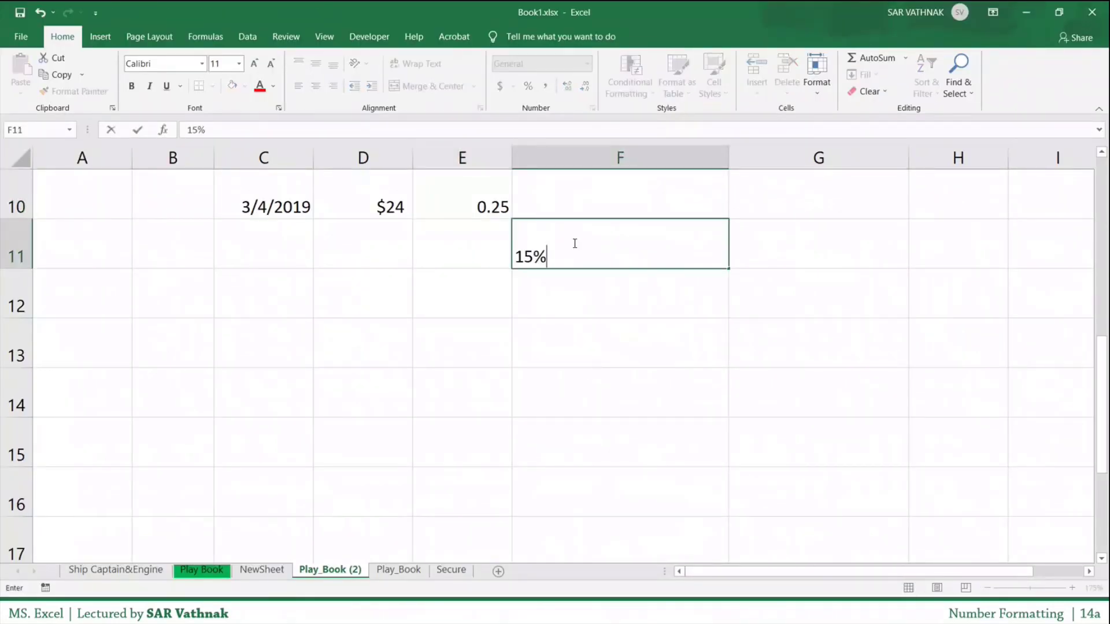
key("Return")
left_click(573, 243)
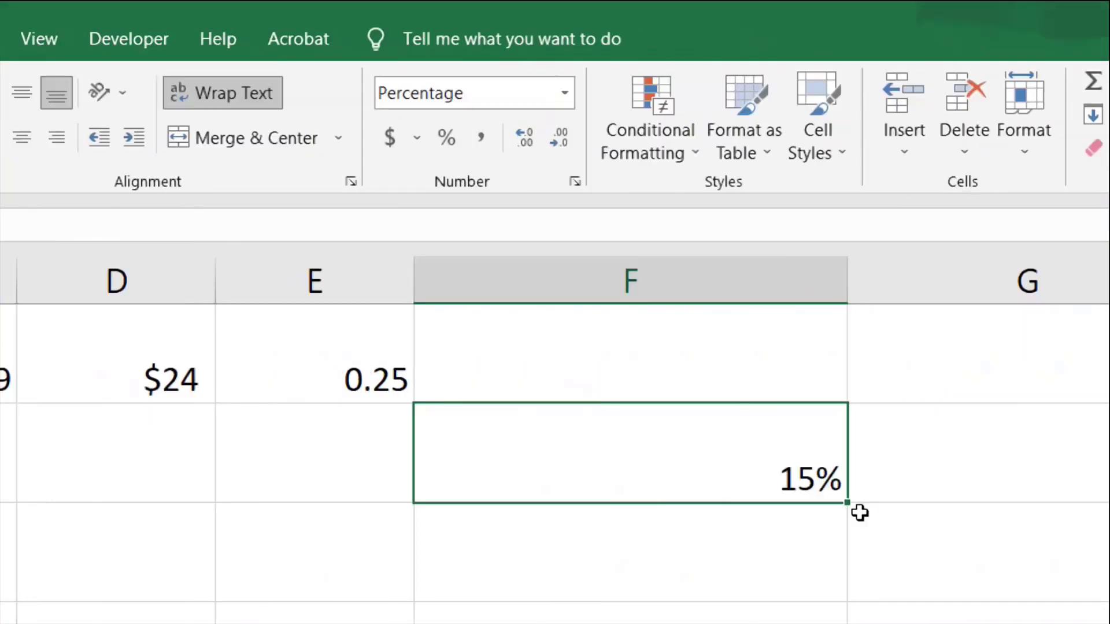
left_click(720, 511)
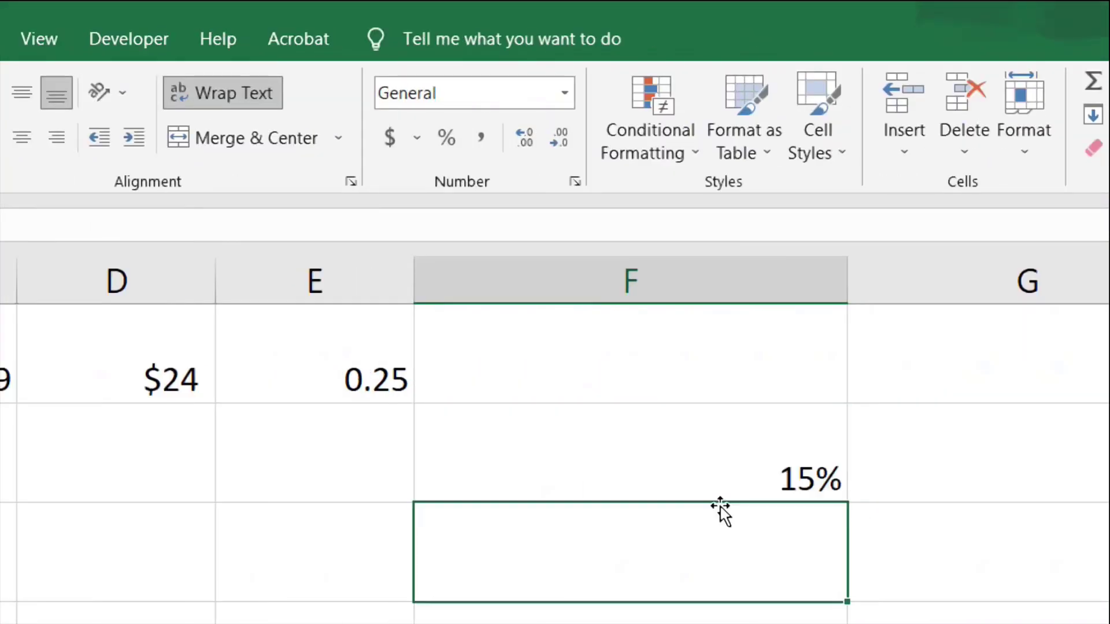
Compare the number formats of cells F11, G11 and D10
left_click(700, 456)
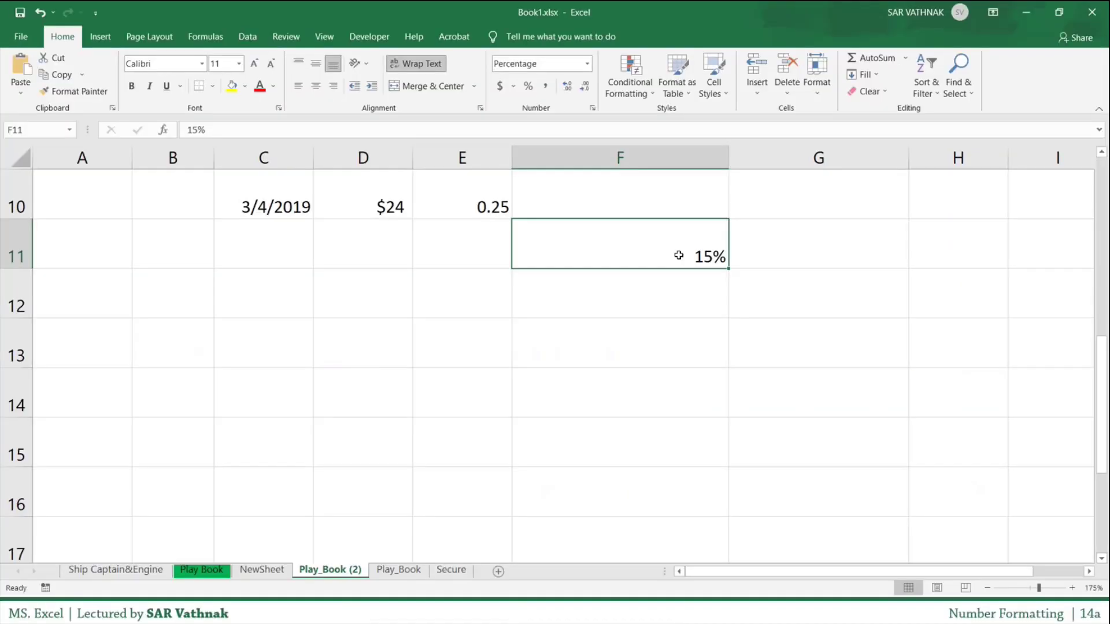
left_click(755, 255)
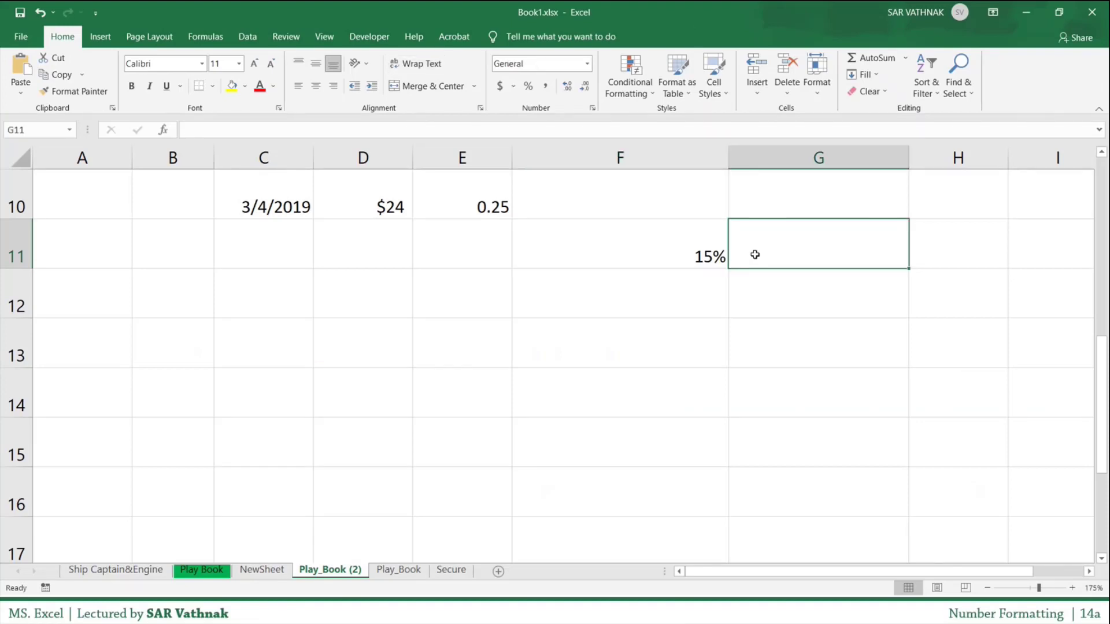
left_click(385, 199)
left_click(668, 254)
Enter the formula =D10*F11 in cell D12 to multiply the dollar amount by the percentage
left_click(356, 305)
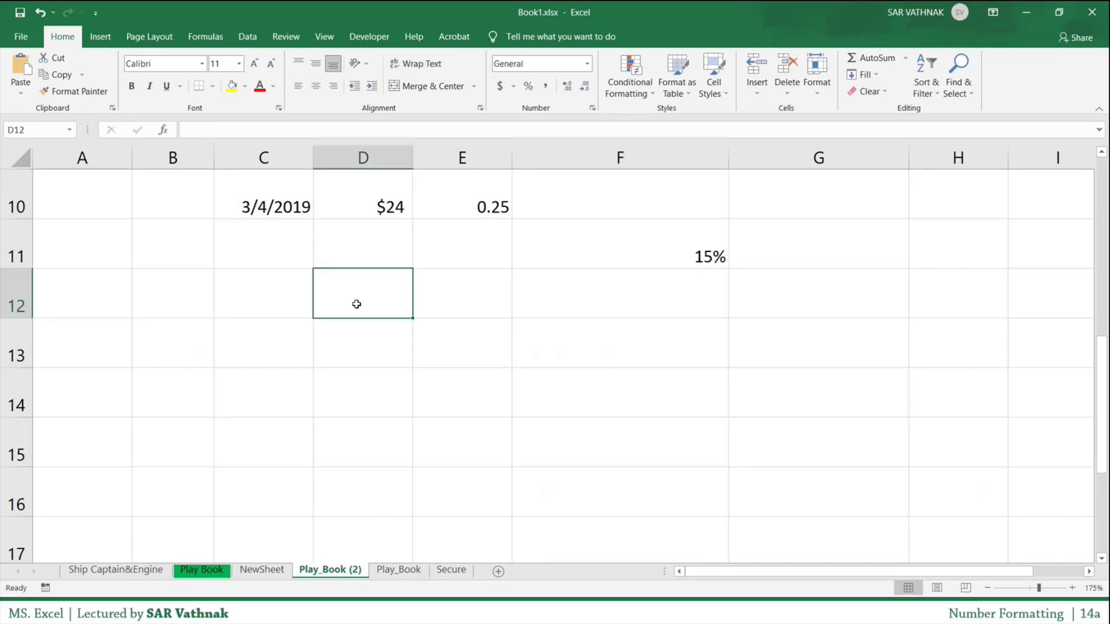
type("=")
left_click(375, 213)
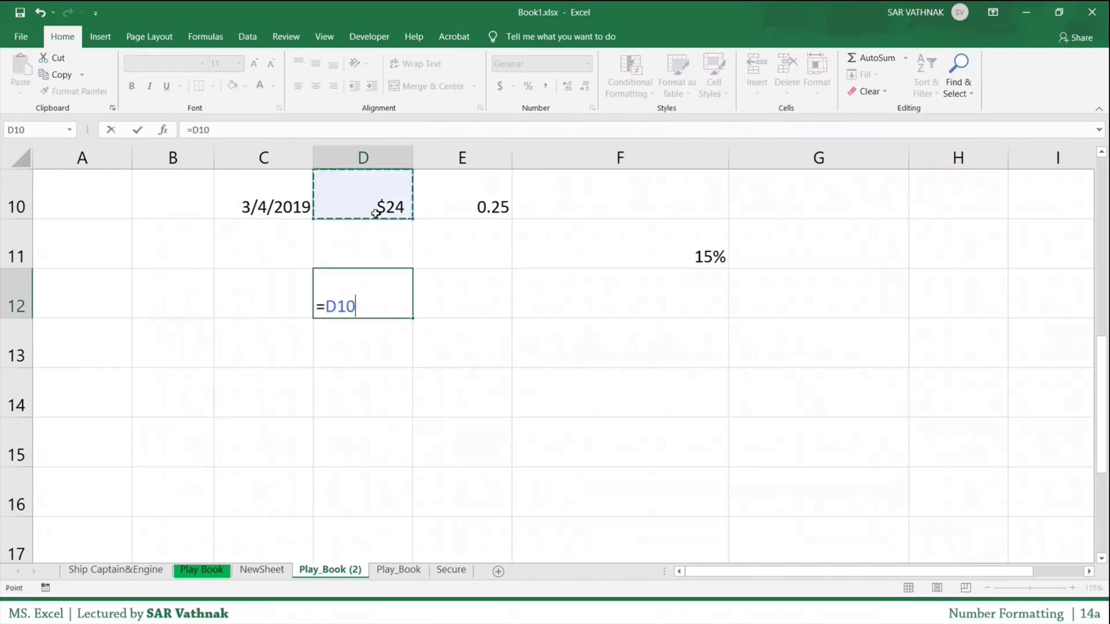
type("*")
left_click(696, 254)
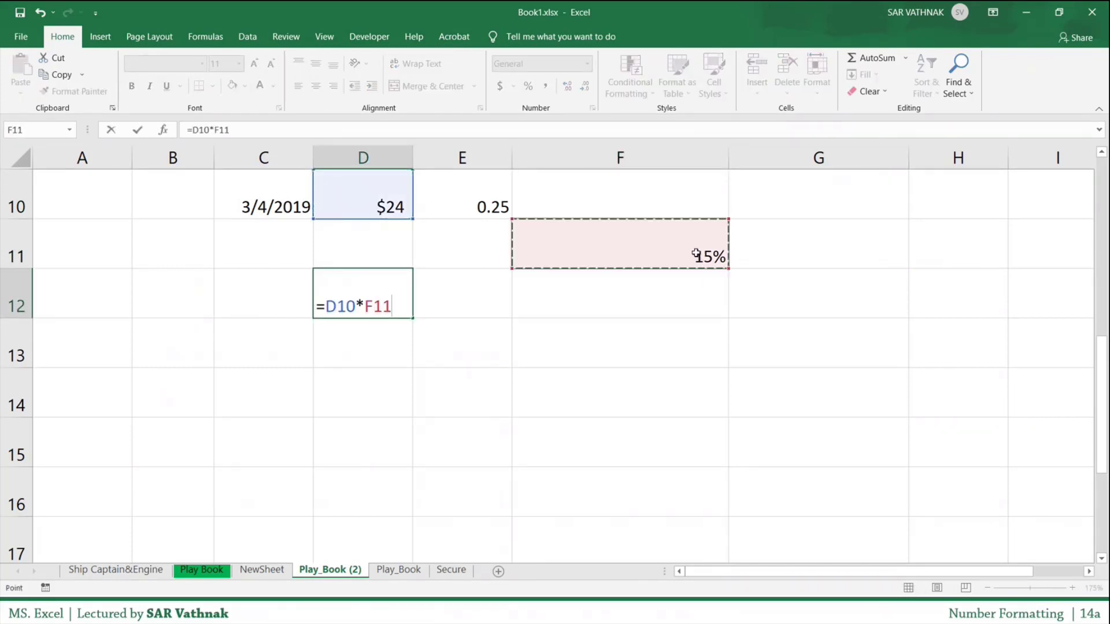
key("Return")
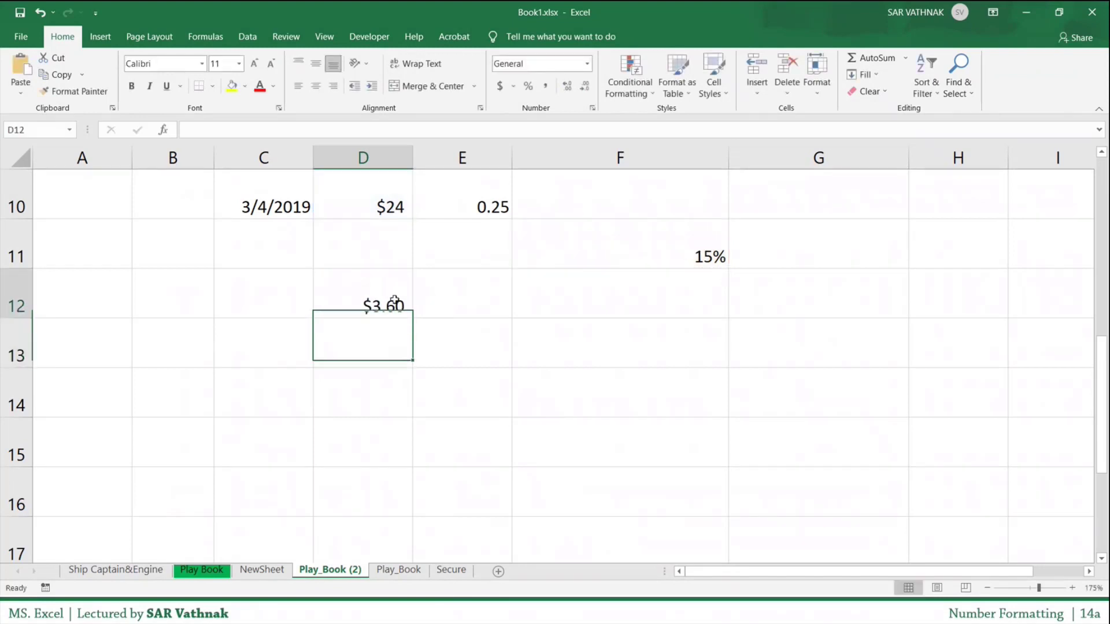
Check the number format of the formula cell D12 against that of F11
left_click(394, 301)
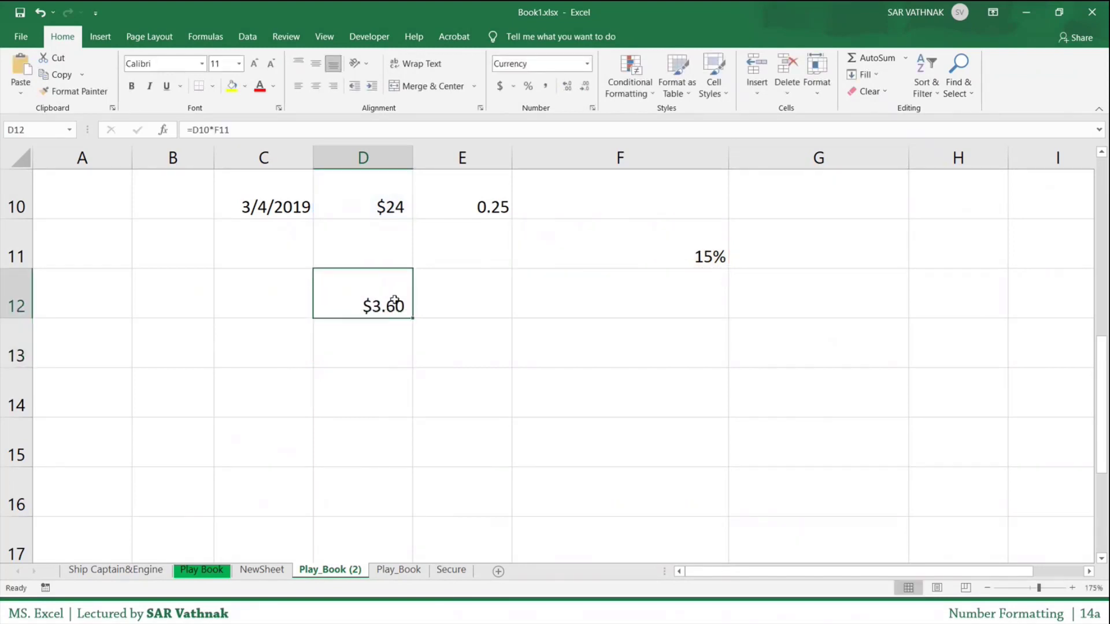
left_click(683, 247)
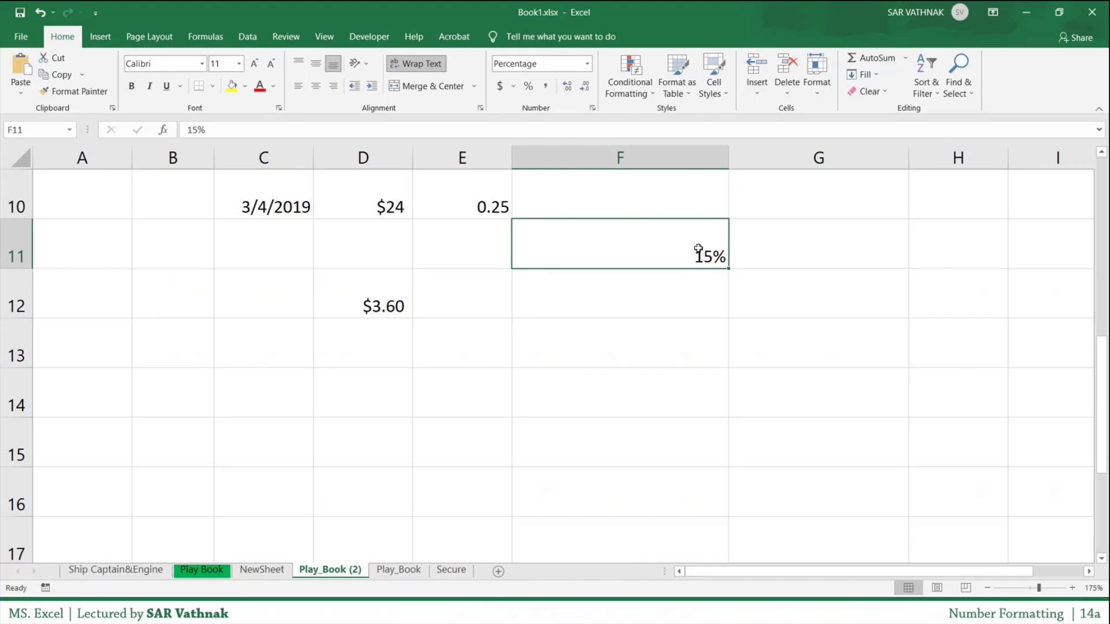
left_click(393, 298)
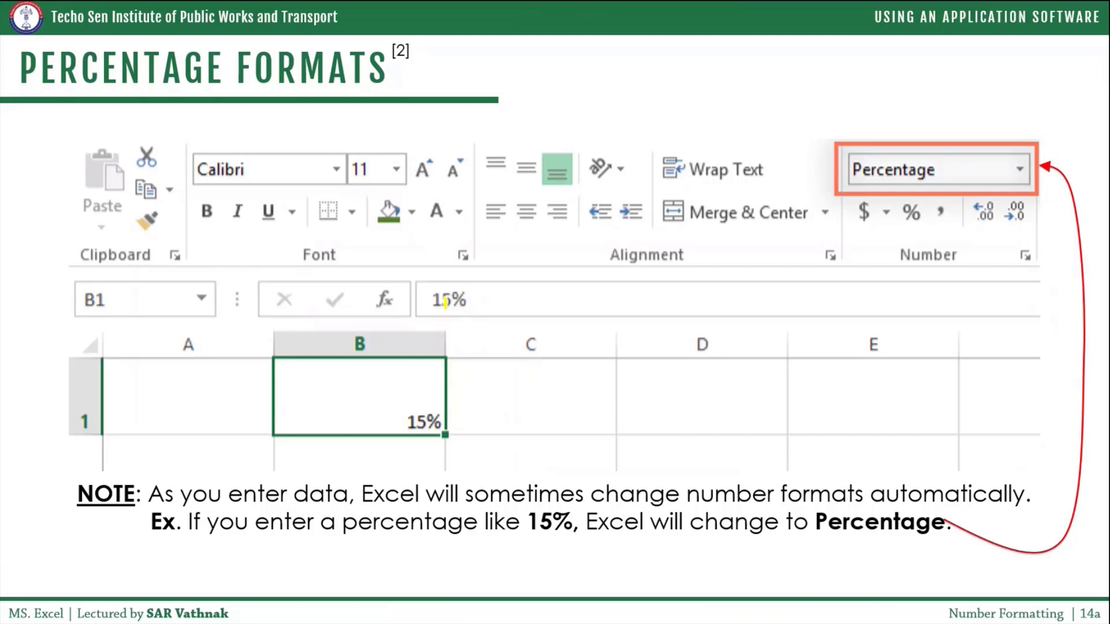
key("Right")
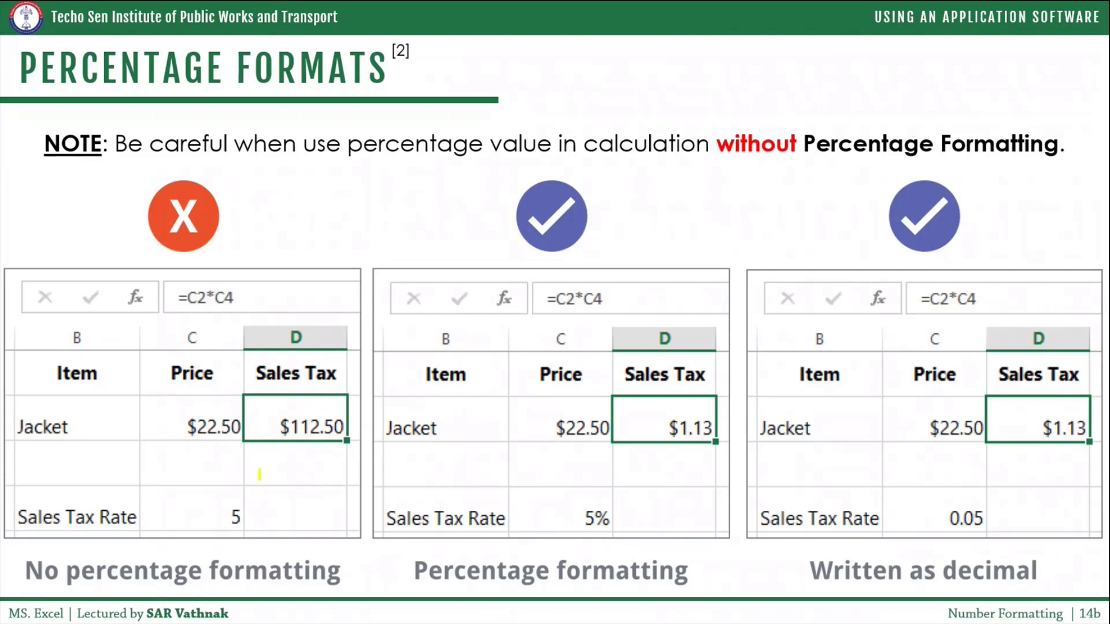
mouse_move(251, 490)
left_mouse_down()
mouse_move(206, 525)
mouse_move(268, 495)
mouse_move(254, 466)
left_mouse_up()
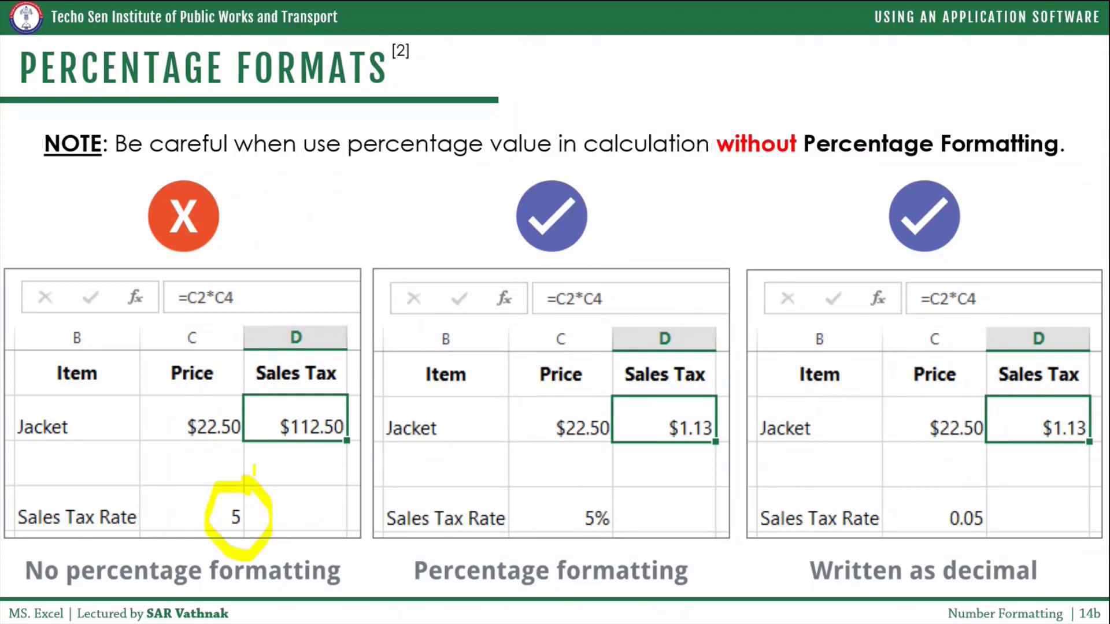
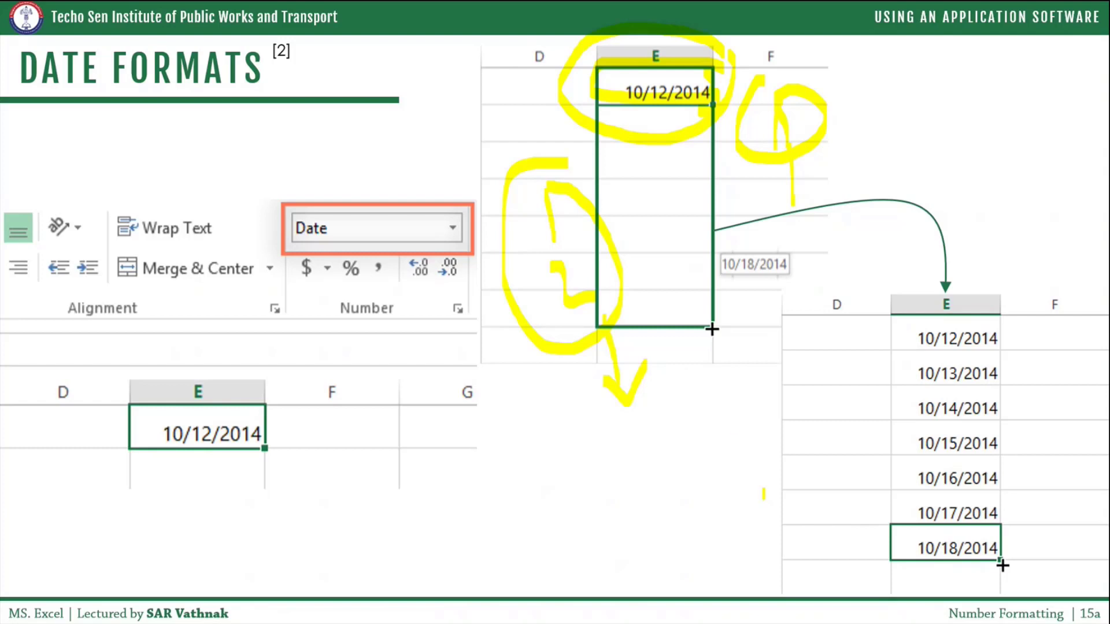
left_click_drag(665, 123, 676, 126)
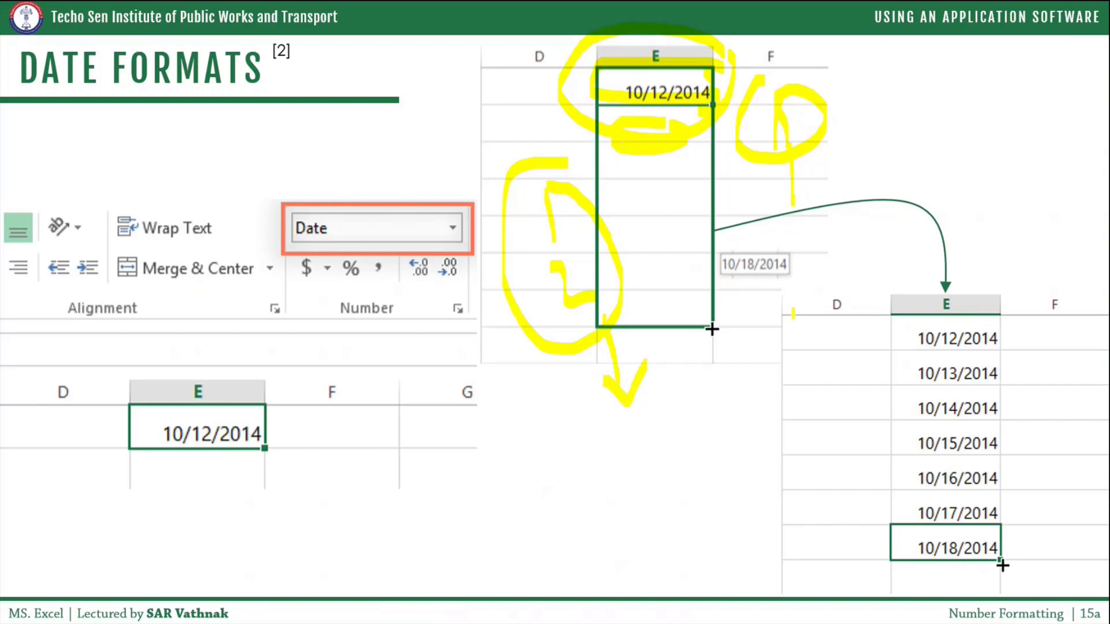
key("Right")
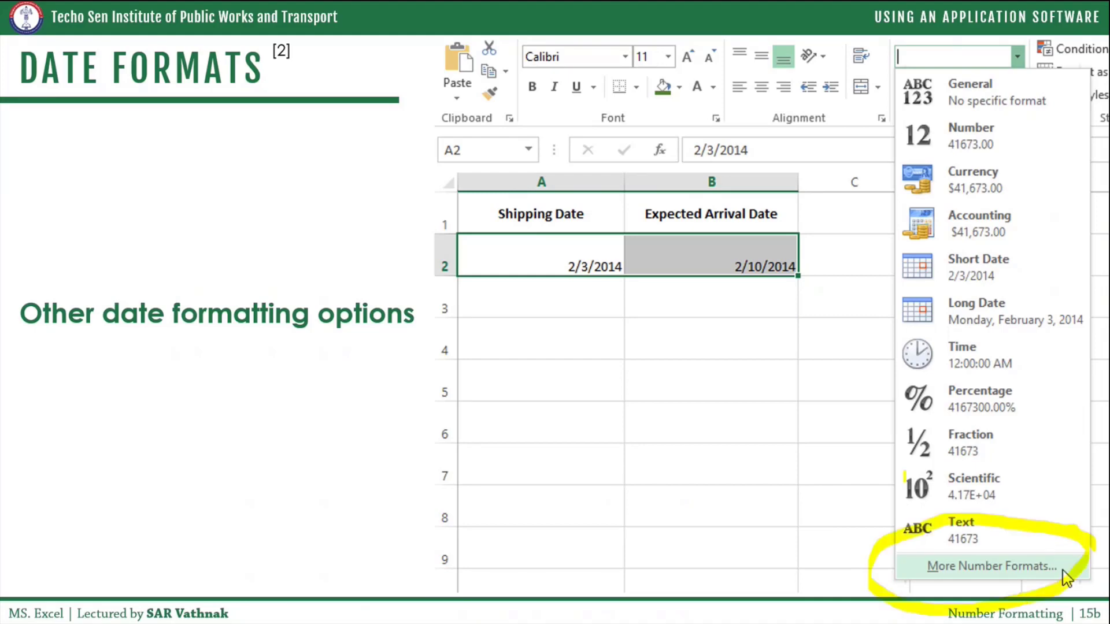
Switch to the Excel workbook and view the Format Cells number options for D12 without applying a change
key("alt+Tab")
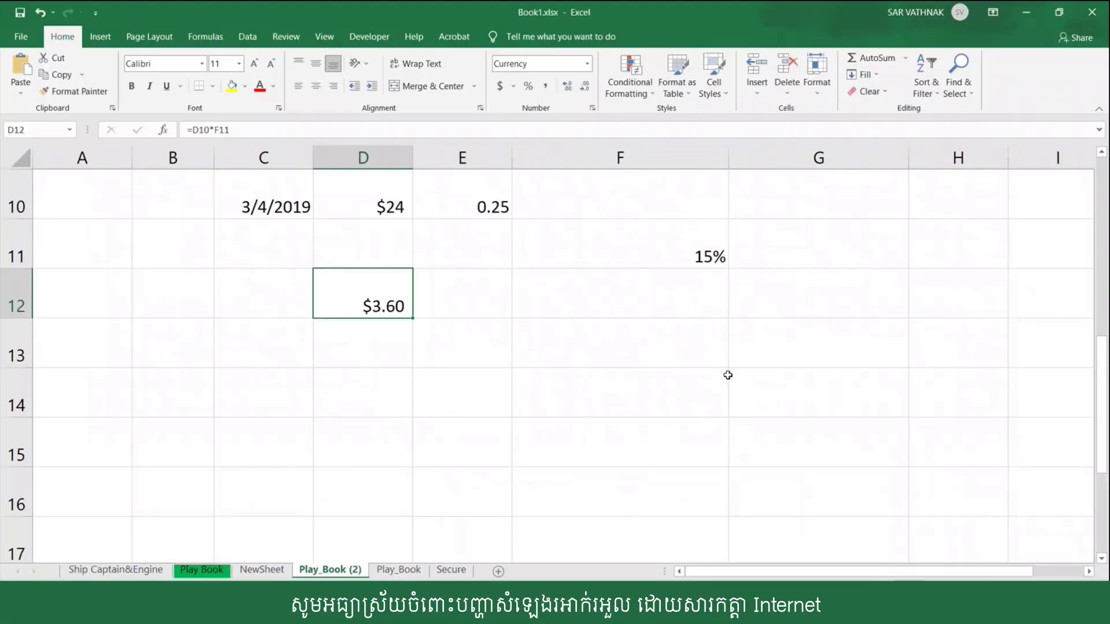
left_click(591, 108)
key("Escape")
left_click(588, 63)
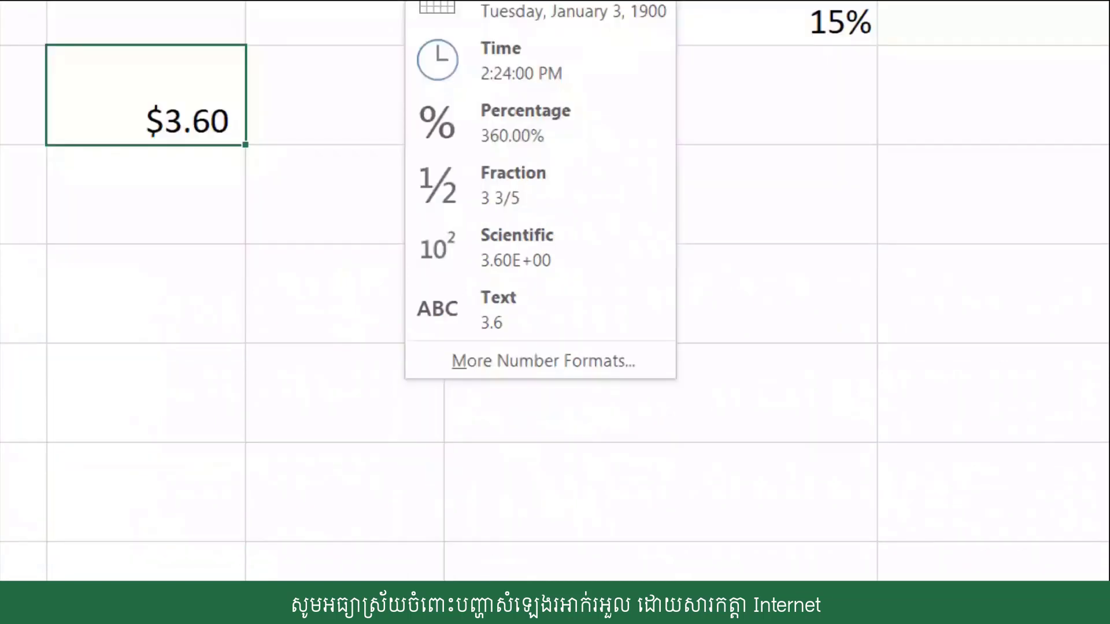
left_click(543, 361)
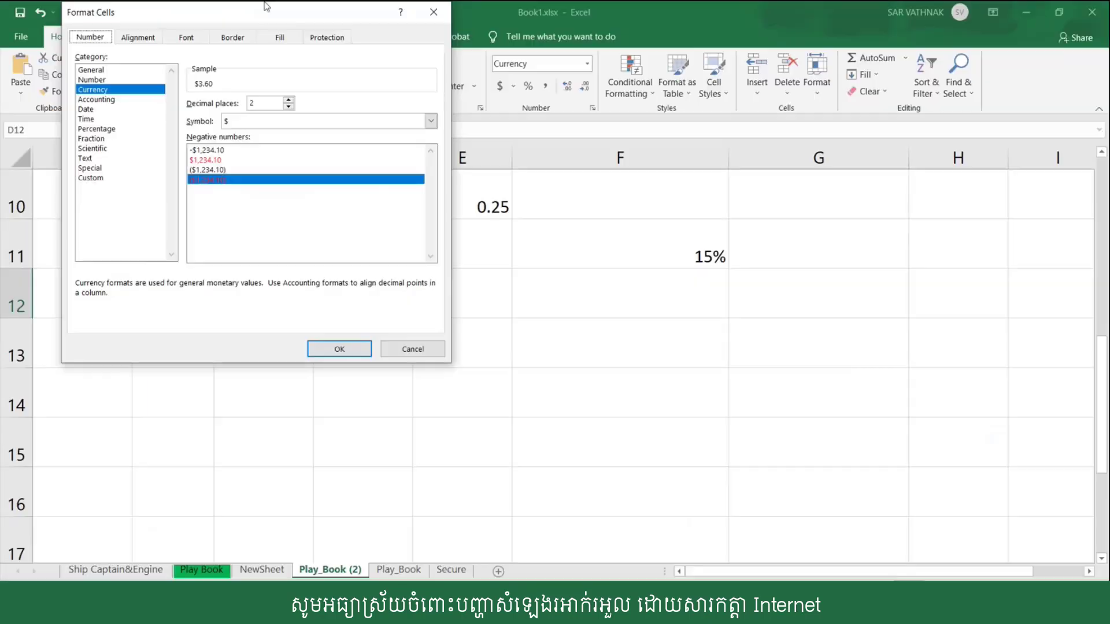
left_click(431, 10)
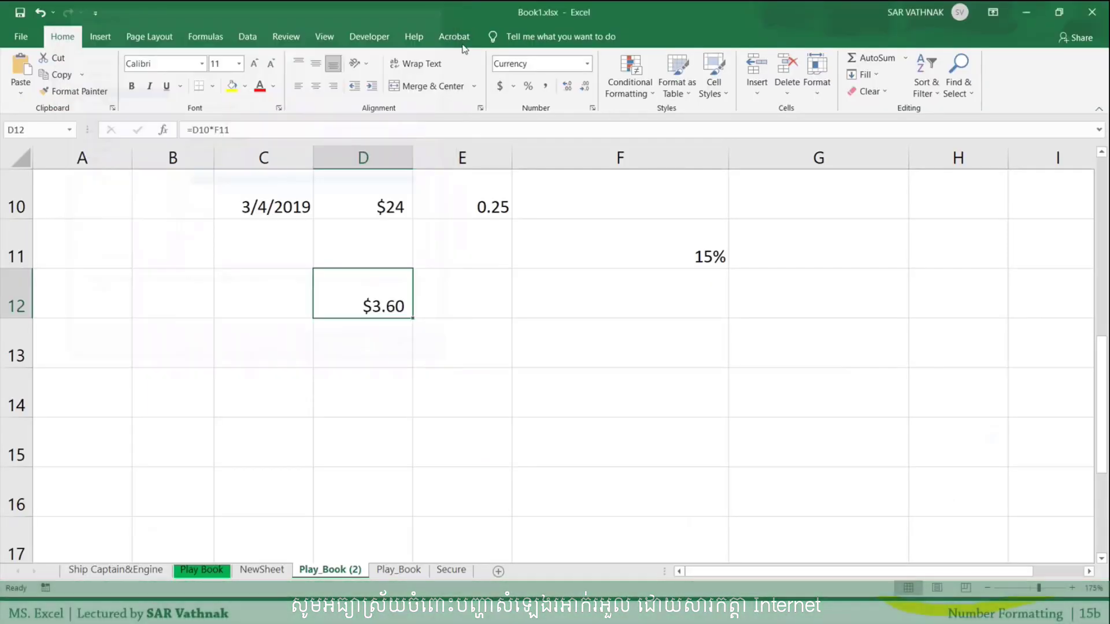
left_click(491, 265)
key("alt+Tab")
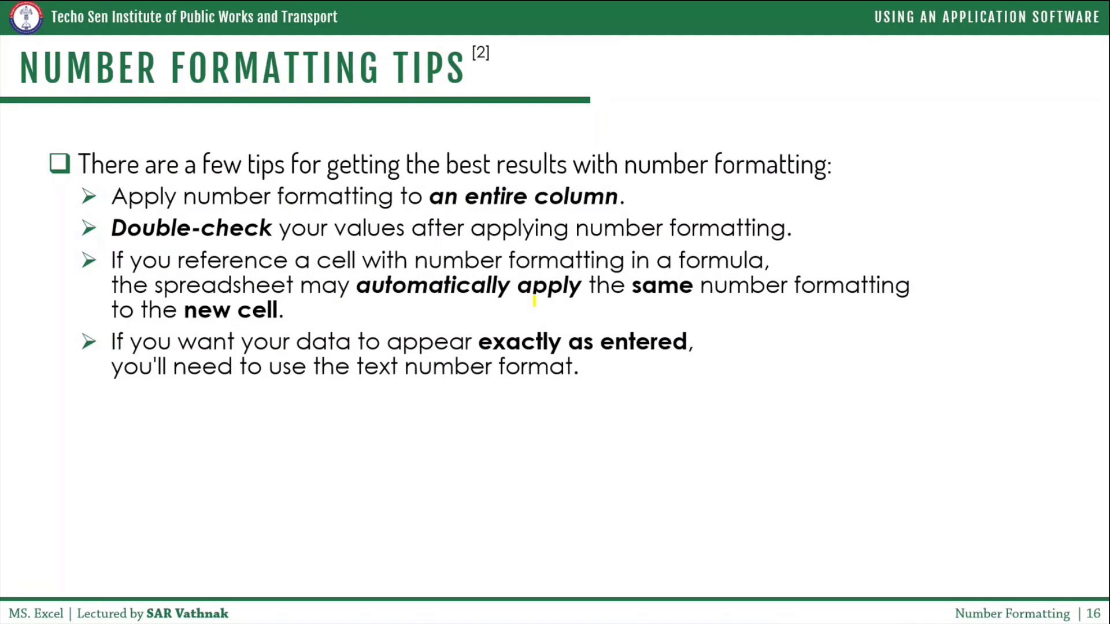
left_click_drag(187, 200, 398, 192)
mouse_move(627, 159)
left_mouse_down()
mouse_move(617, 219)
mouse_move(636, 173)
left_mouse_up()
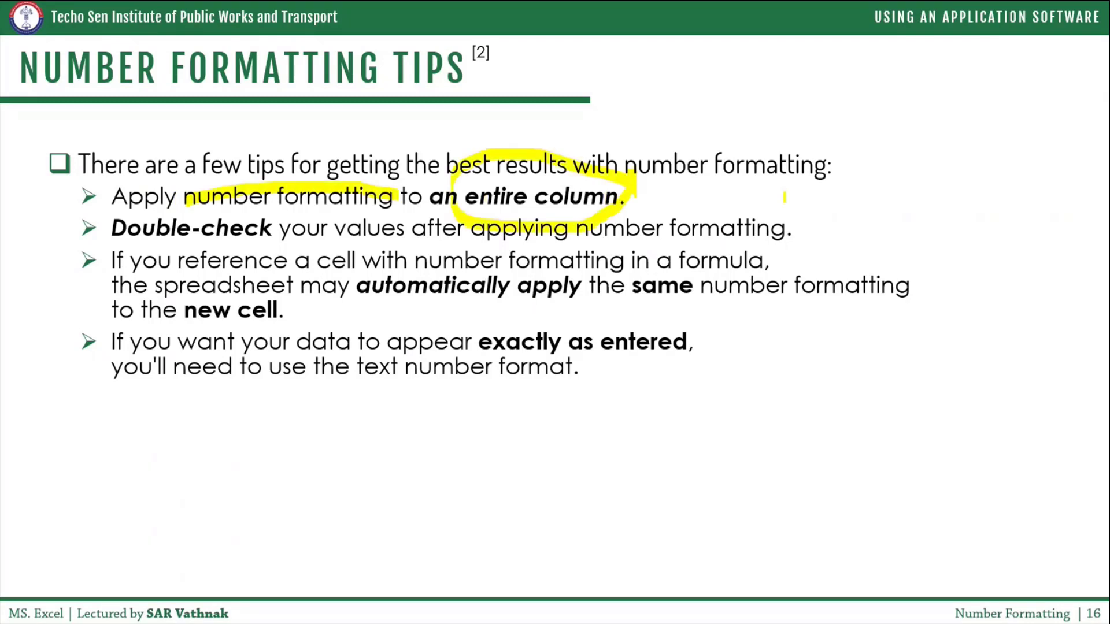
Switch to the Excel workbook and examine the number formats of D10, D1:D9 and the whole of column D
key("alt+Tab")
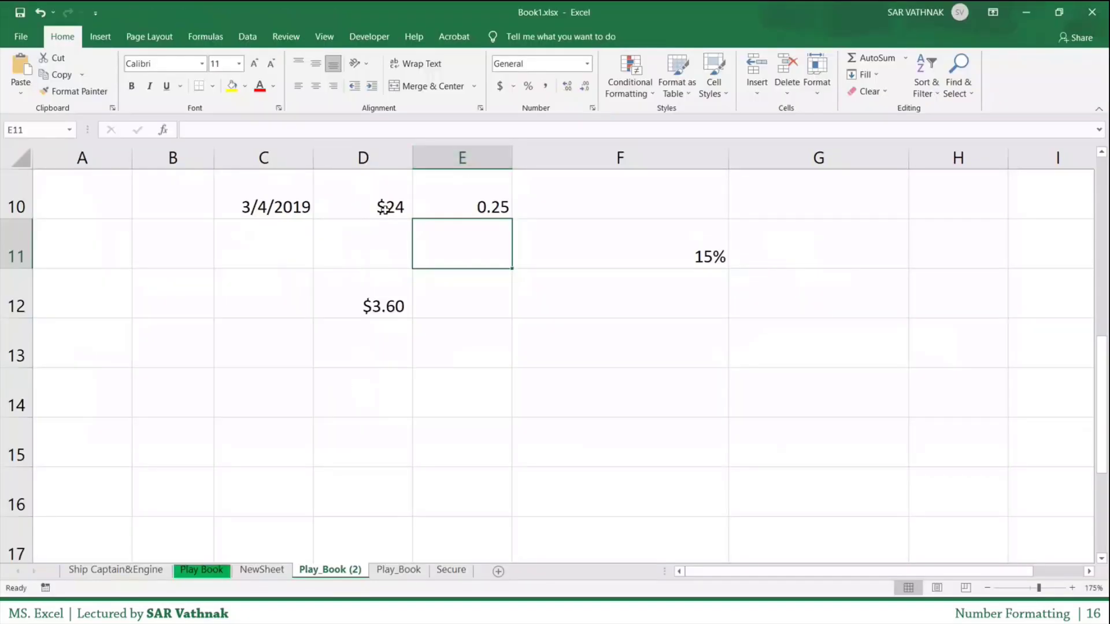
left_click(384, 209)
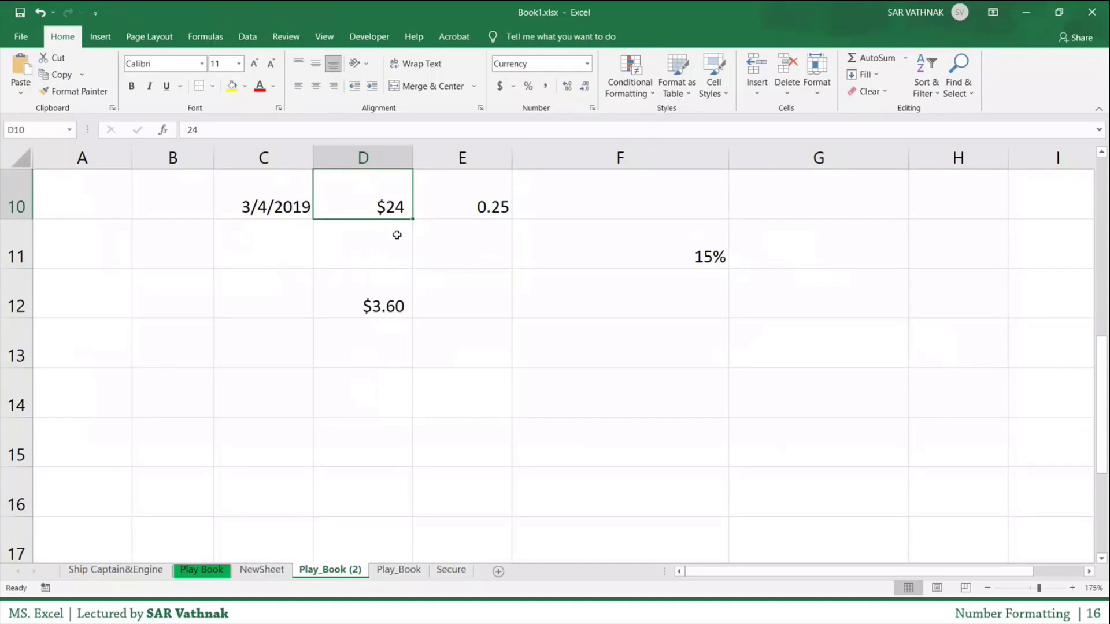
scroll(396, 235, "up", 3)
left_click_drag(376, 425, 382, 397)
left_click(366, 179)
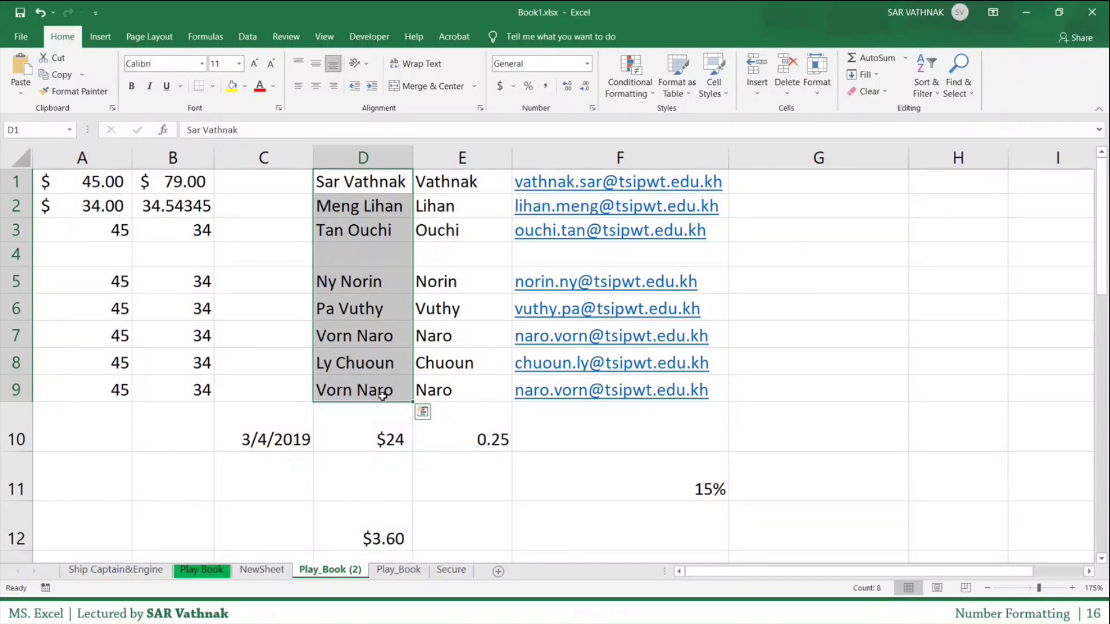
left_click(383, 155)
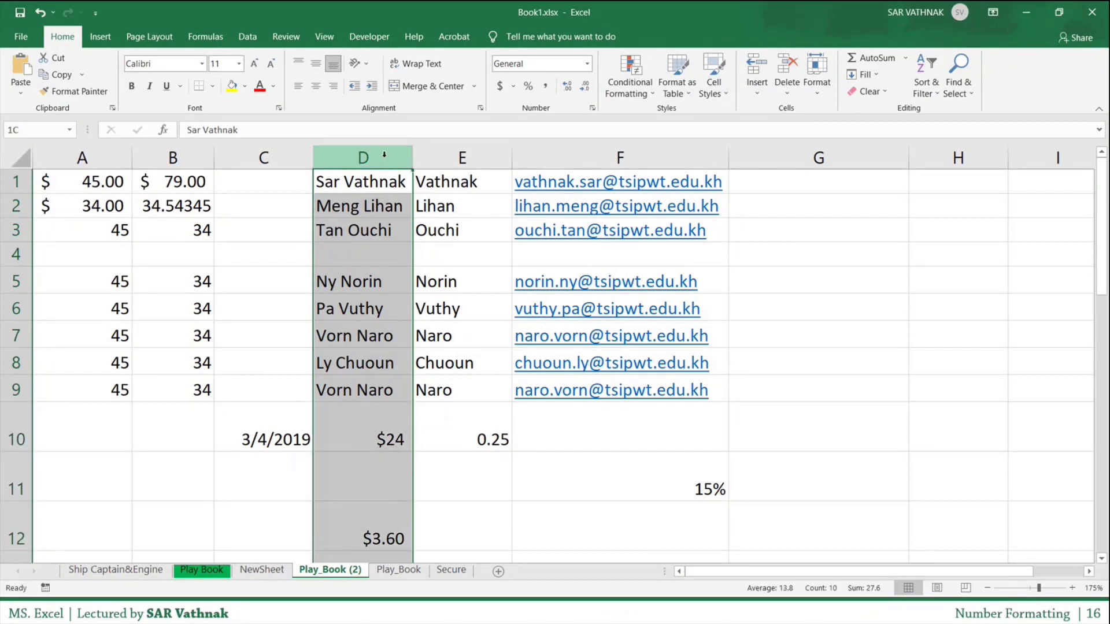
left_click(370, 181)
left_click(353, 437)
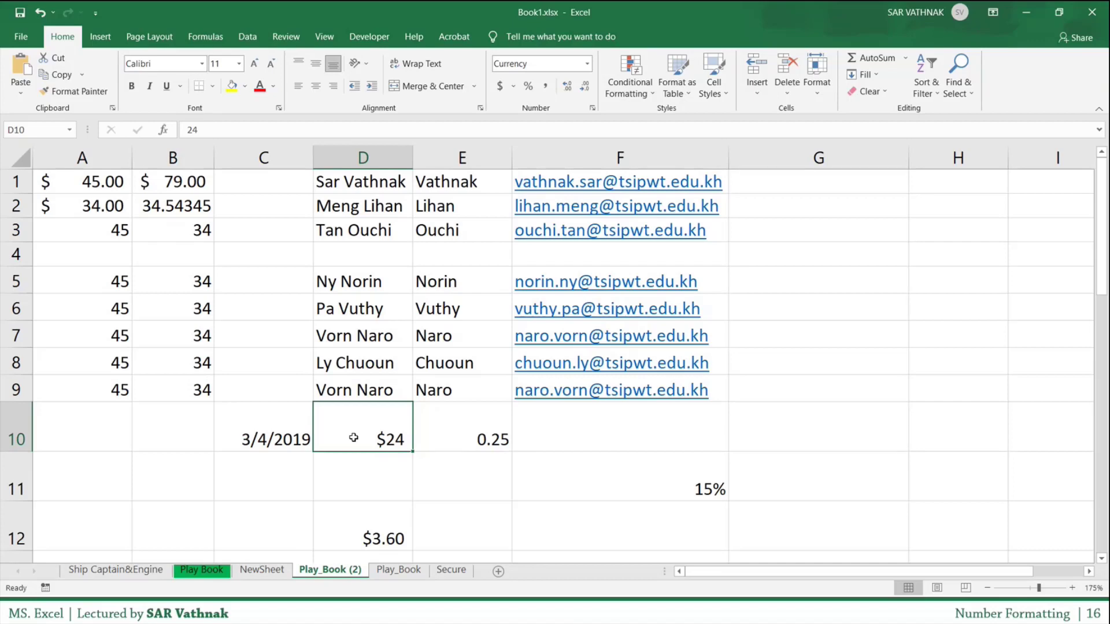
Clear the sample values in C10:E10, the formula in D12 and the percentage in F11
left_click(798, 390)
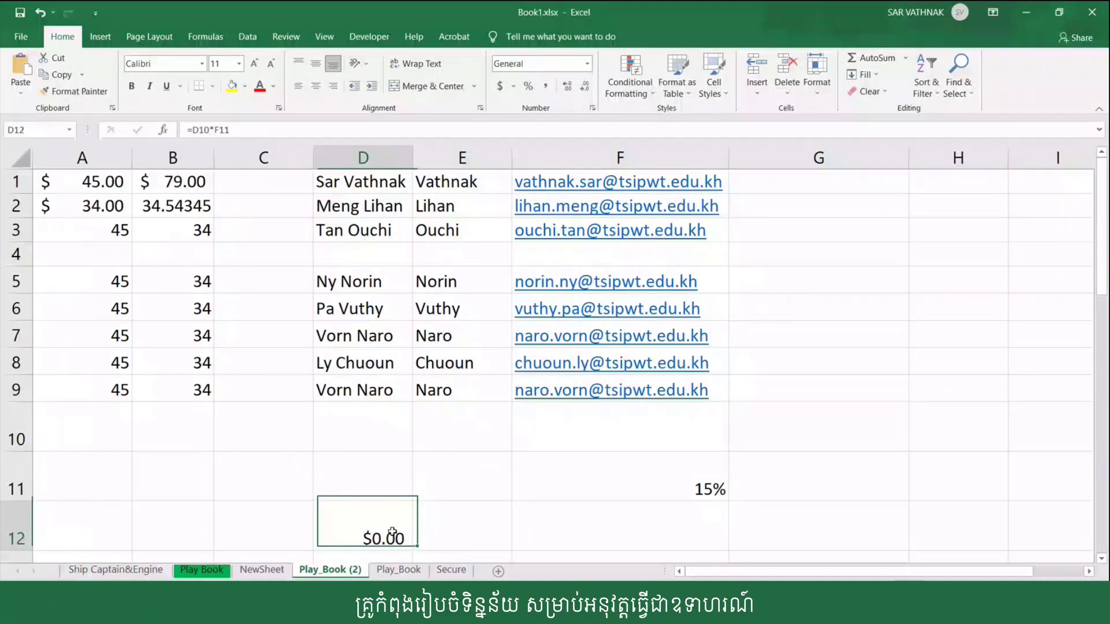
key("Delete")
left_click(601, 479)
key("Delete")
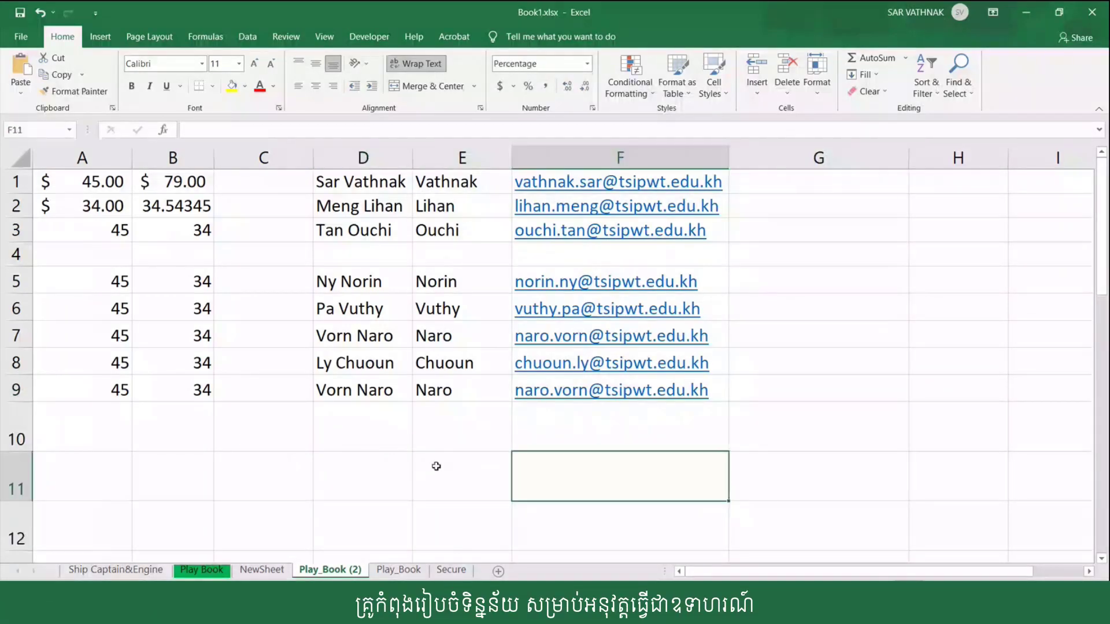
Autofit the height of all rows and move the full names from column D to column A, replacing its contents
left_click(21, 158)
double_click(16, 194)
left_click(379, 159)
left_click_drag(389, 170, 87, 171)
left_click(532, 345)
Clear the contents of B1:B9, E1:E9 and the e-mail addresses in F1:F9
left_click_drag(173, 184, 176, 401)
key("Delete")
left_click_drag(462, 185, 462, 401)
key("Delete")
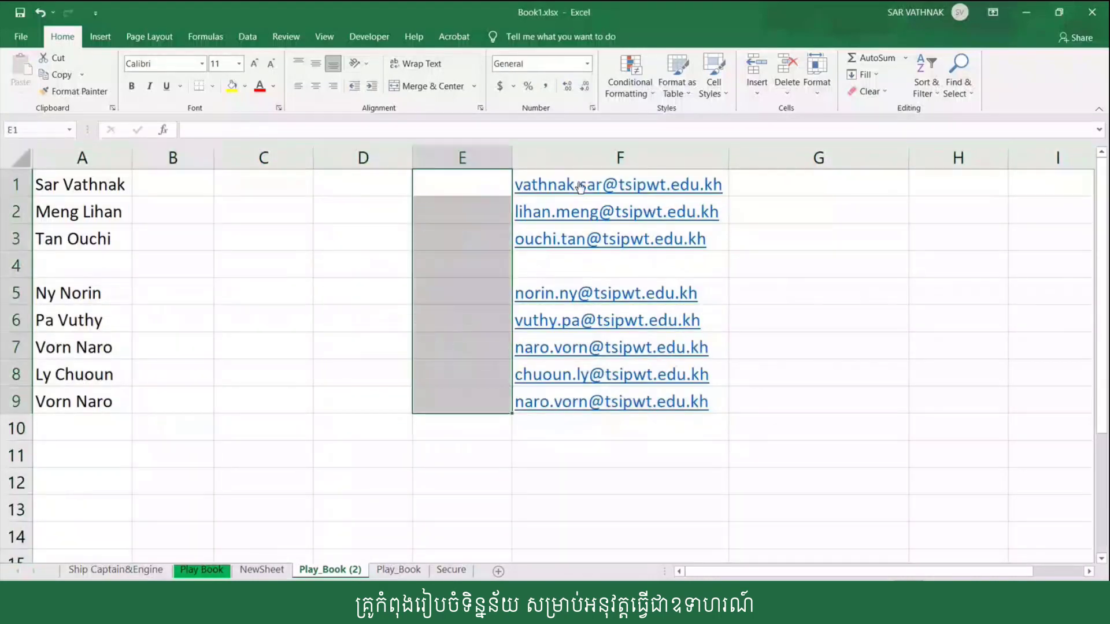
left_click_drag(579, 186, 579, 401)
key("Delete")
Delete the empty row 4 from the list of names
right_click(17, 266)
left_click(54, 389)
left_click(169, 191)
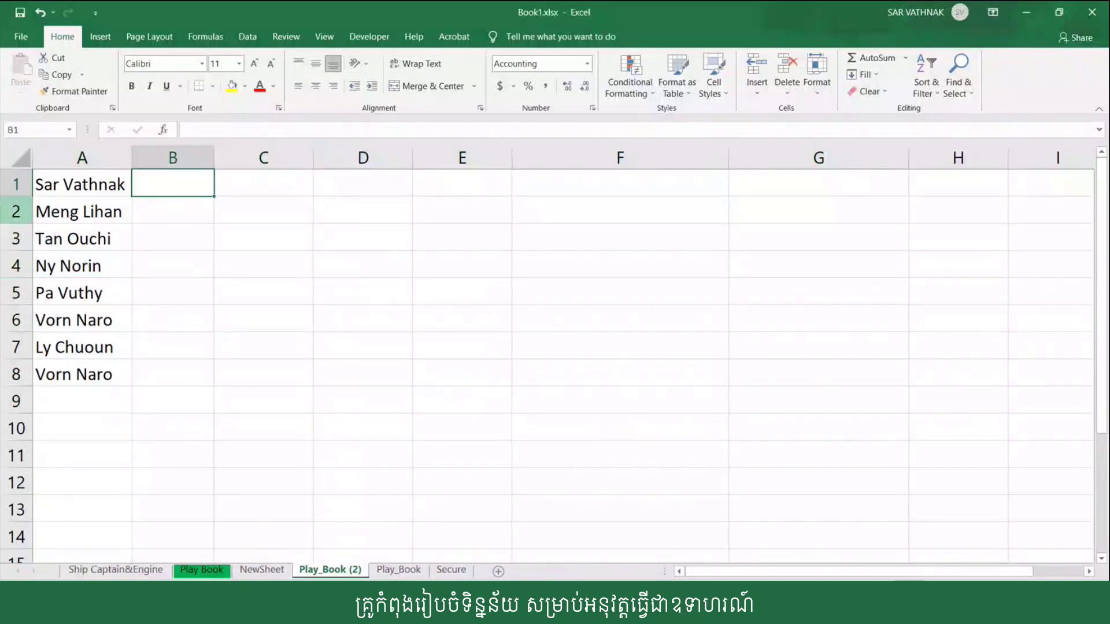
right_click(14, 185)
key("Escape")
Enter 12, 23 and 43 in cells B1 to B3 beside the names
key("Right")
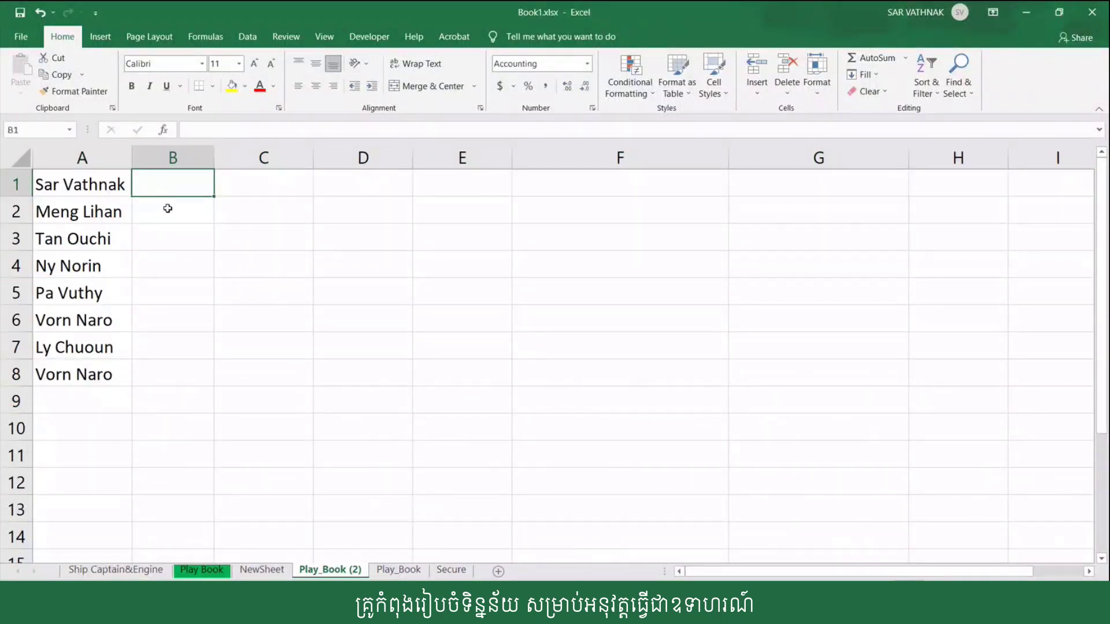
type("12")
key("Return")
type("23")
key("Return")
type("43")
Copy the value and formatting of B1 into cells B4 and B5
left_click(171, 186)
key("ctrl+c")
left_click(182, 267)
key("ctrl+v")
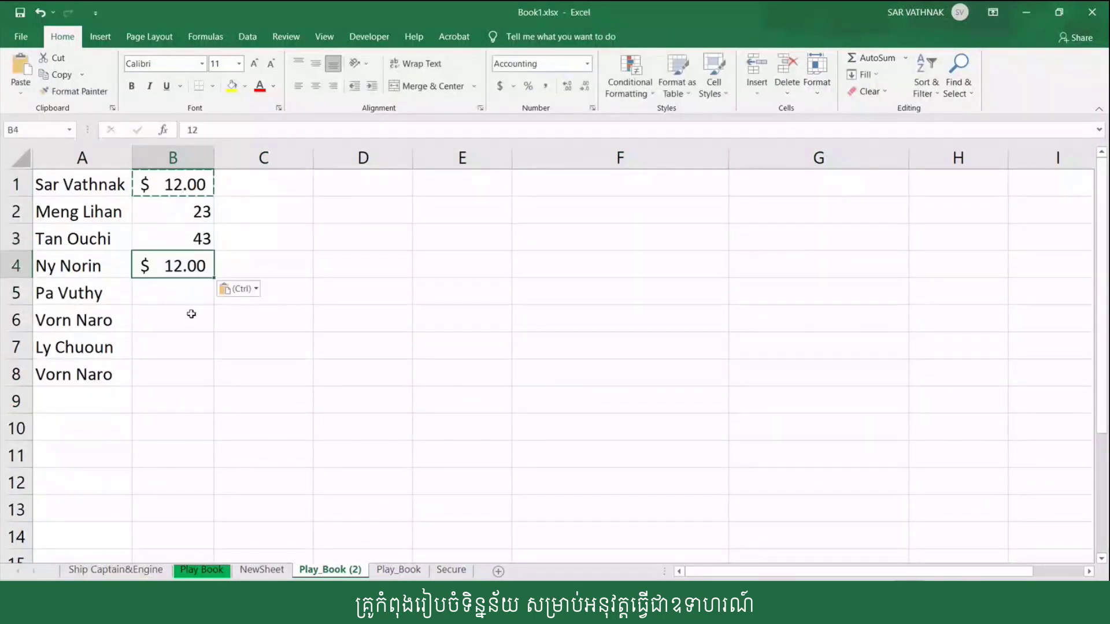
left_click(181, 220)
Enter 343, 434 and 43 in cells B6 to B8
left_click(173, 320)
type("343")
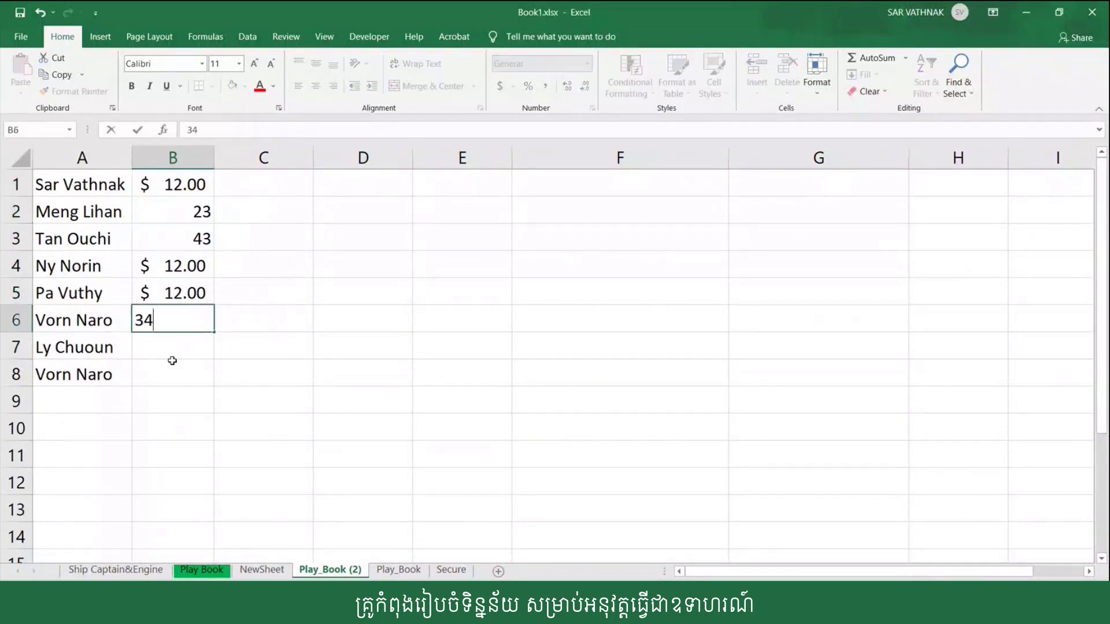
key("Return")
type("434")
key("Return")
type("43")
left_click(289, 335)
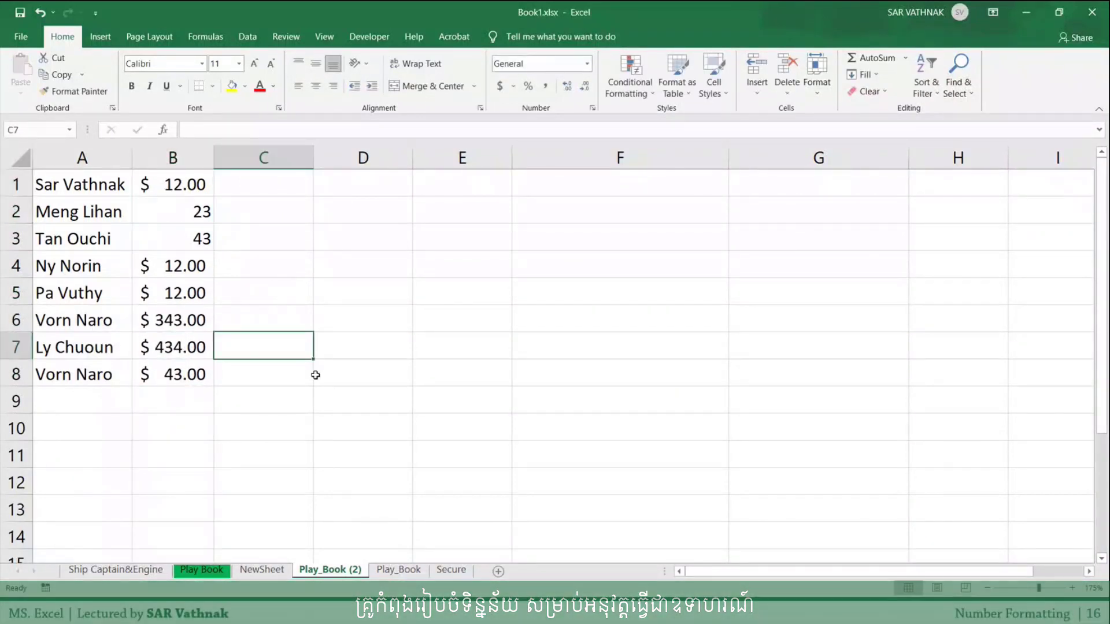
Inspect the formatting of column B, singling out the values in B2:B3 that lack a dollar sign
left_click(247, 243)
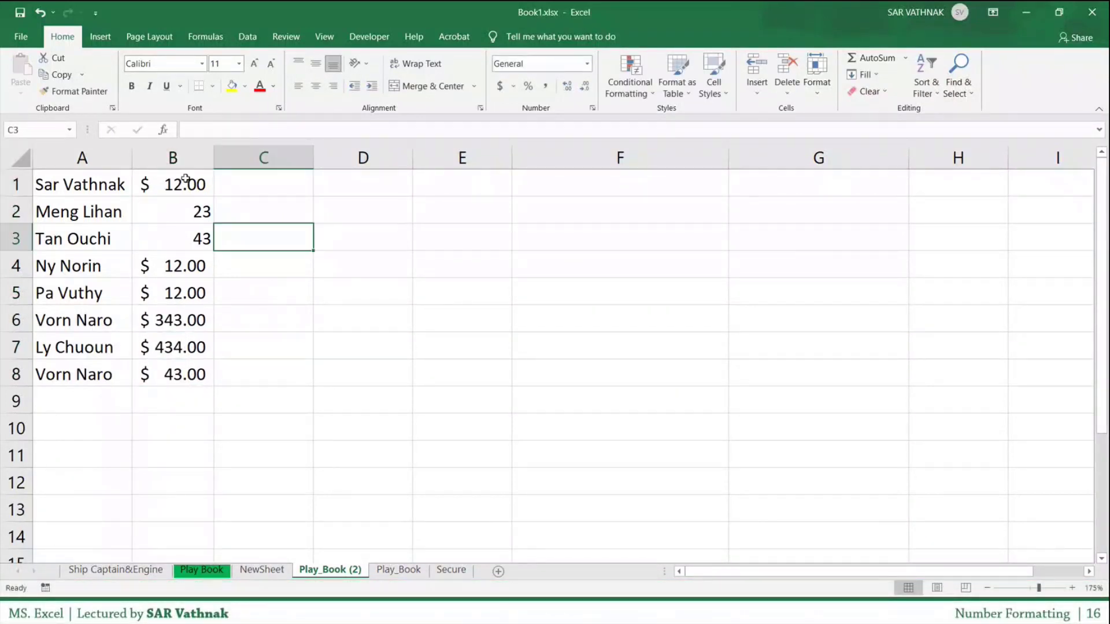
left_click(182, 157)
left_click_drag(183, 207, 184, 228)
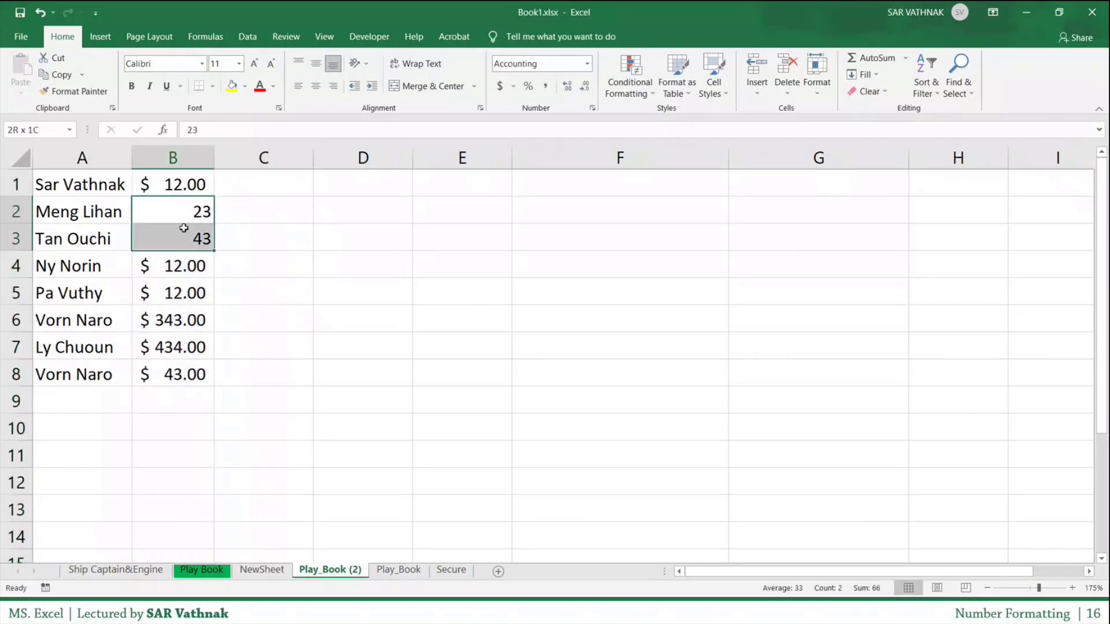
Compare the number formatting of cells B4, B7 and B1
left_click(185, 268)
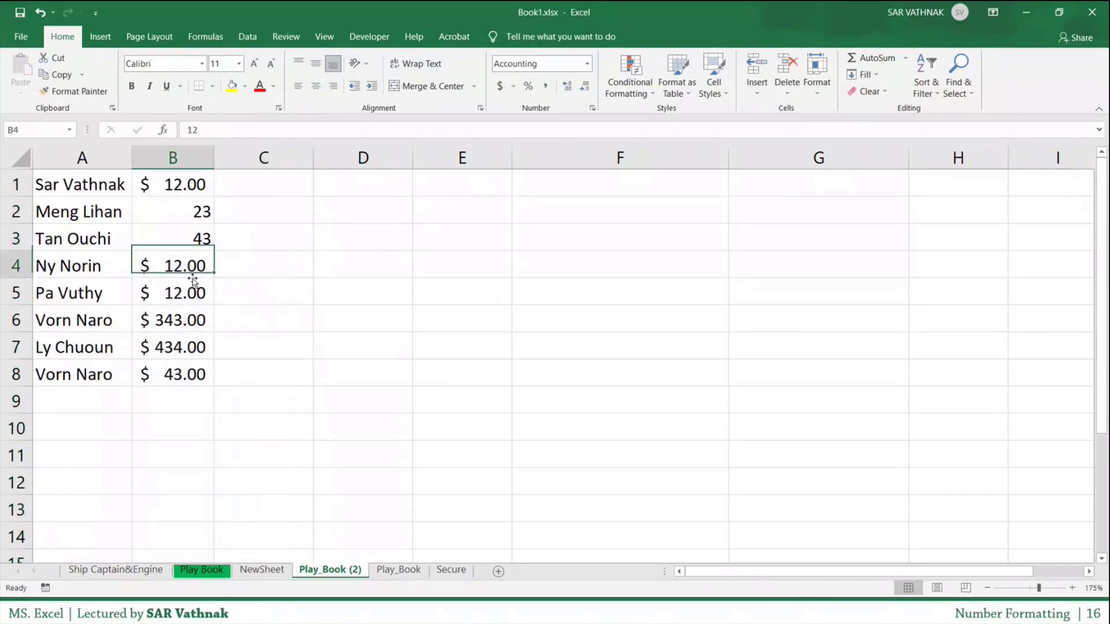
left_click(185, 346)
left_click(170, 186)
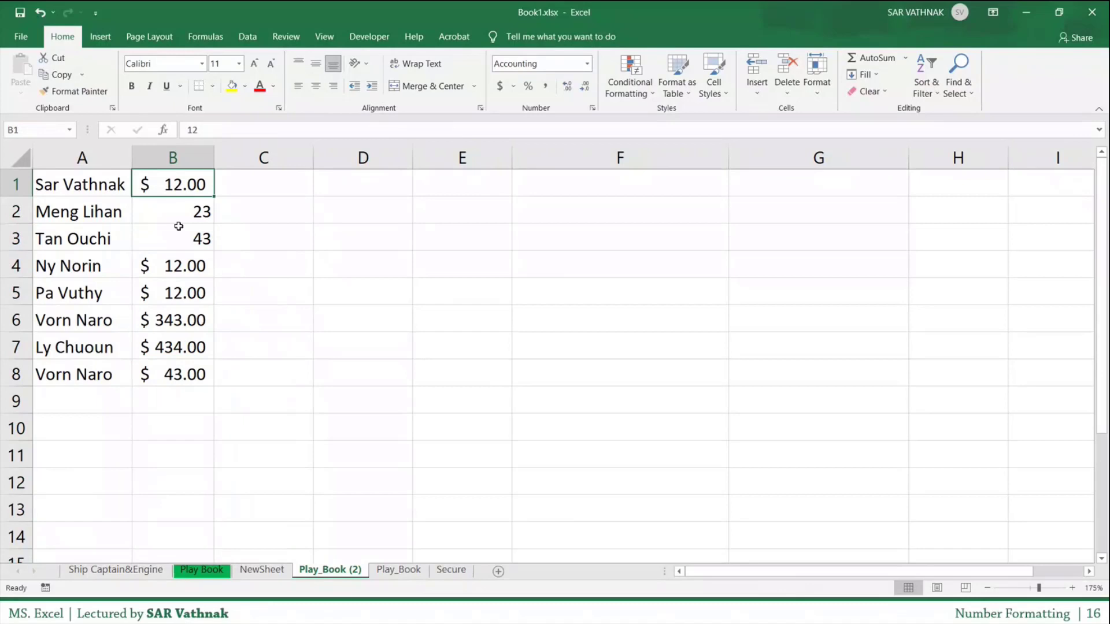
Enter 34 and 23 in cells C1 and C2 and extend the series down to C8
left_click(256, 190)
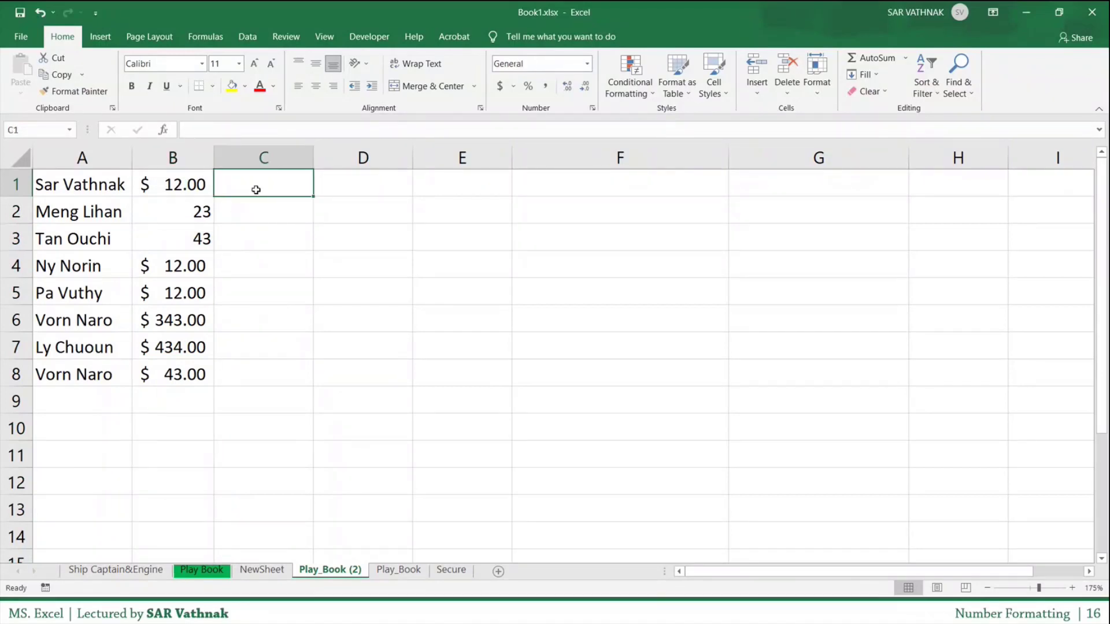
type("34")
key("Return")
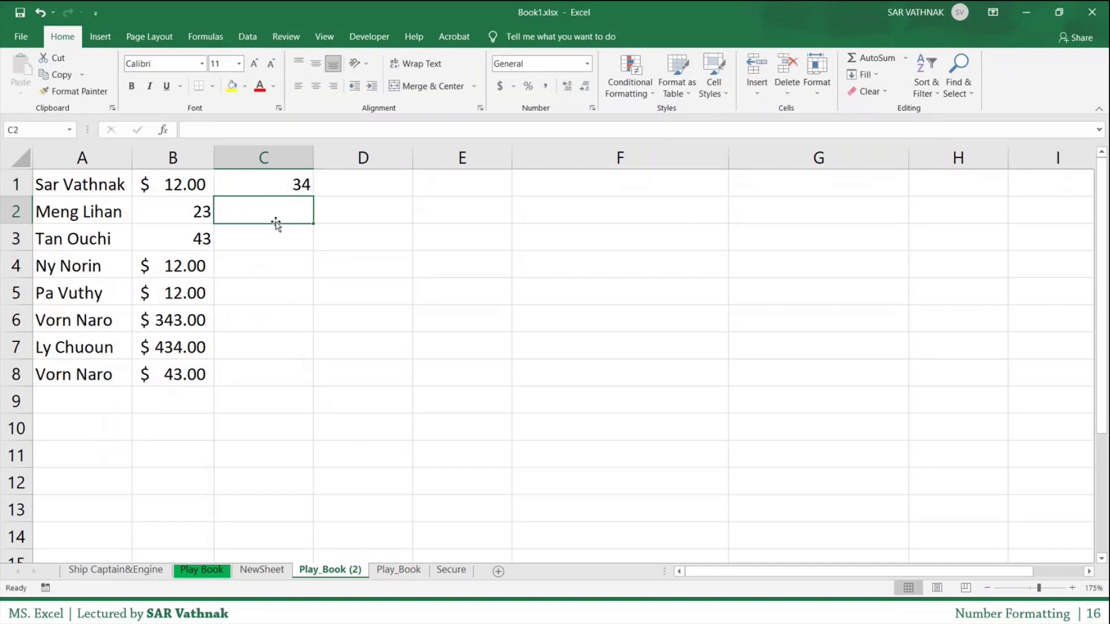
type("23")
key("Return")
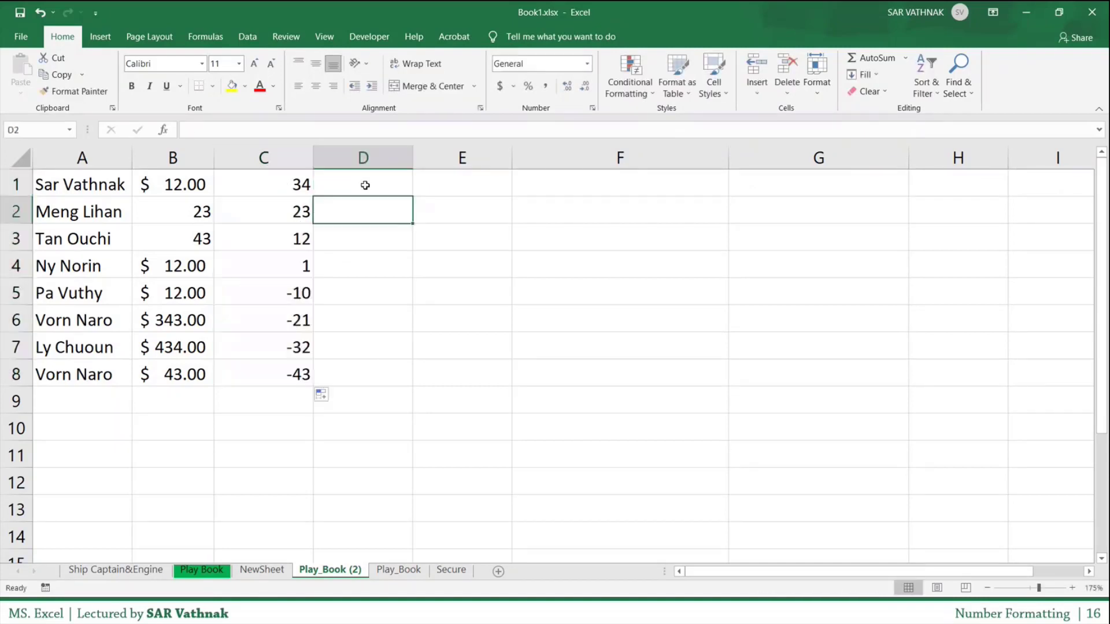
Enter the formula =B1*C1 in cell D1 to multiply the first row's two values
left_click(364, 185)
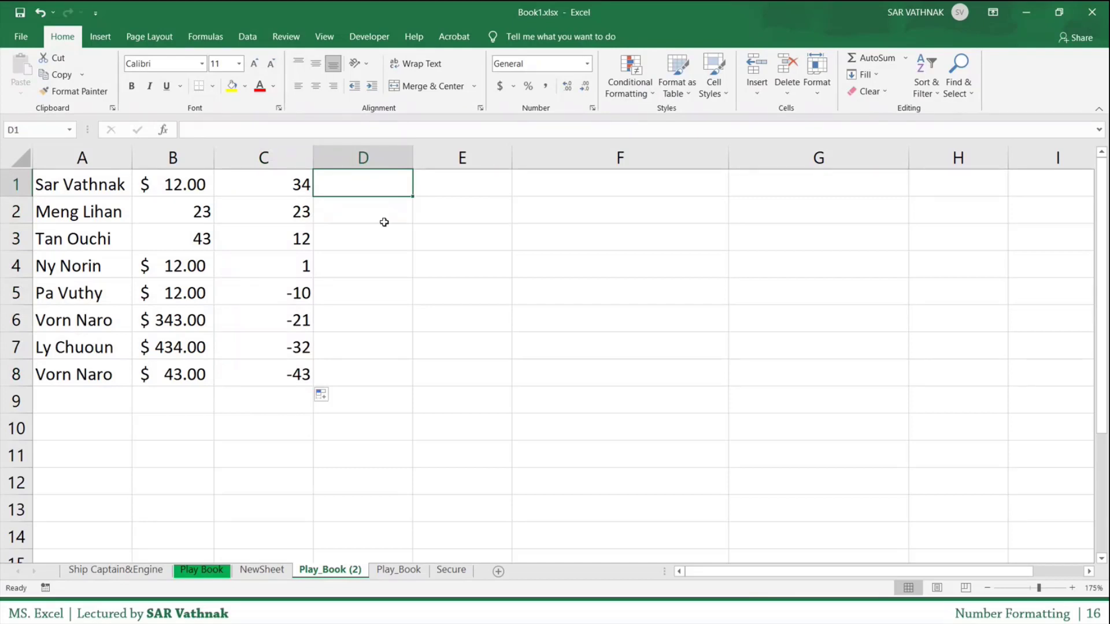
type("=")
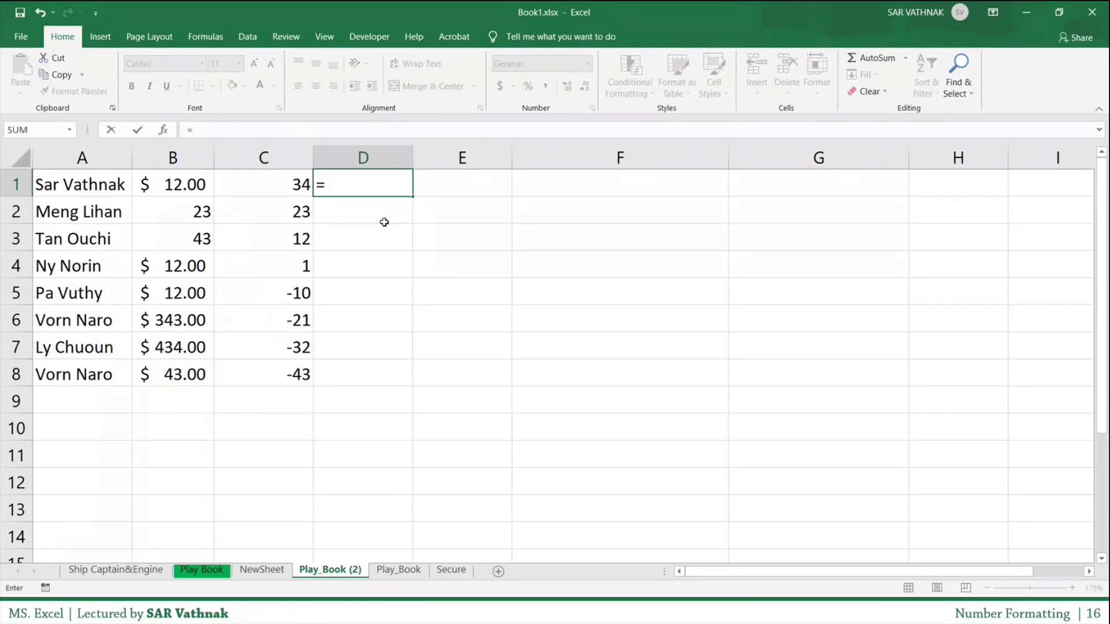
left_click(198, 183)
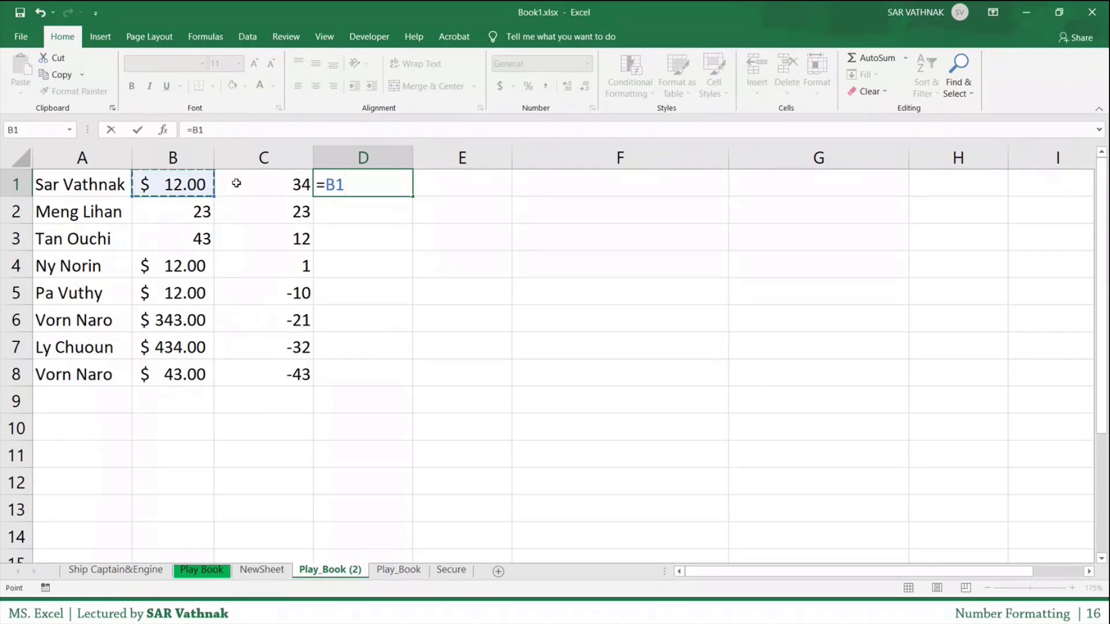
type("*")
left_click(237, 182)
key("Return")
Fill the multiplication formula from D1 down to D8 and widen column D to fit the results
left_click(393, 194)
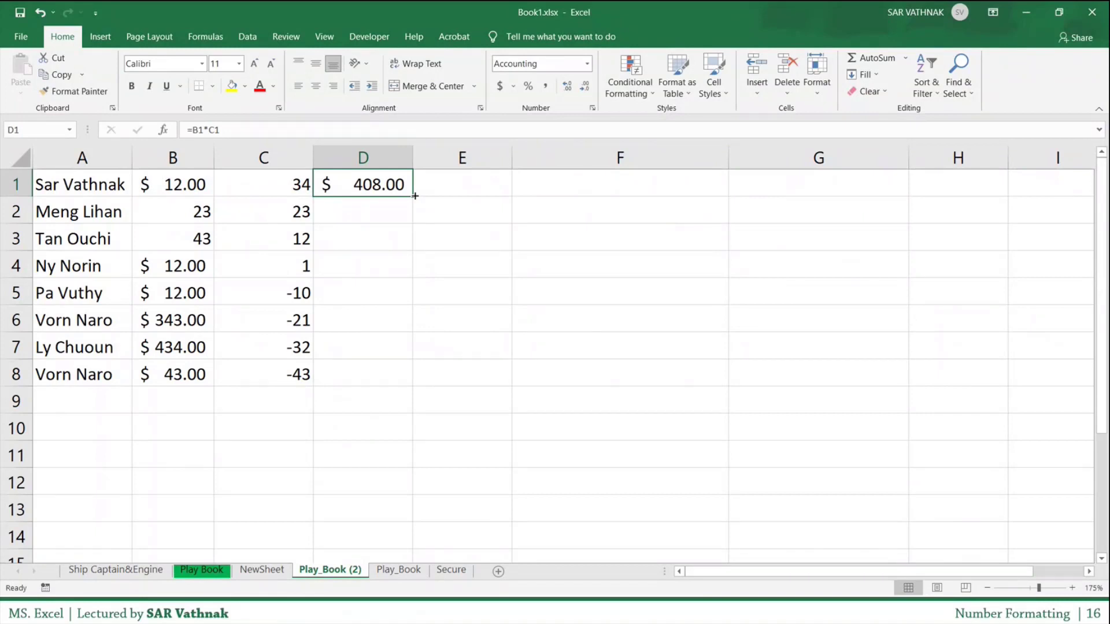
left_click_drag(415, 196, 414, 388)
left_click_drag(414, 158, 441, 158)
Check the formula in D1, then change the formula in D2 to =(B2*C2)-23
left_click(403, 188)
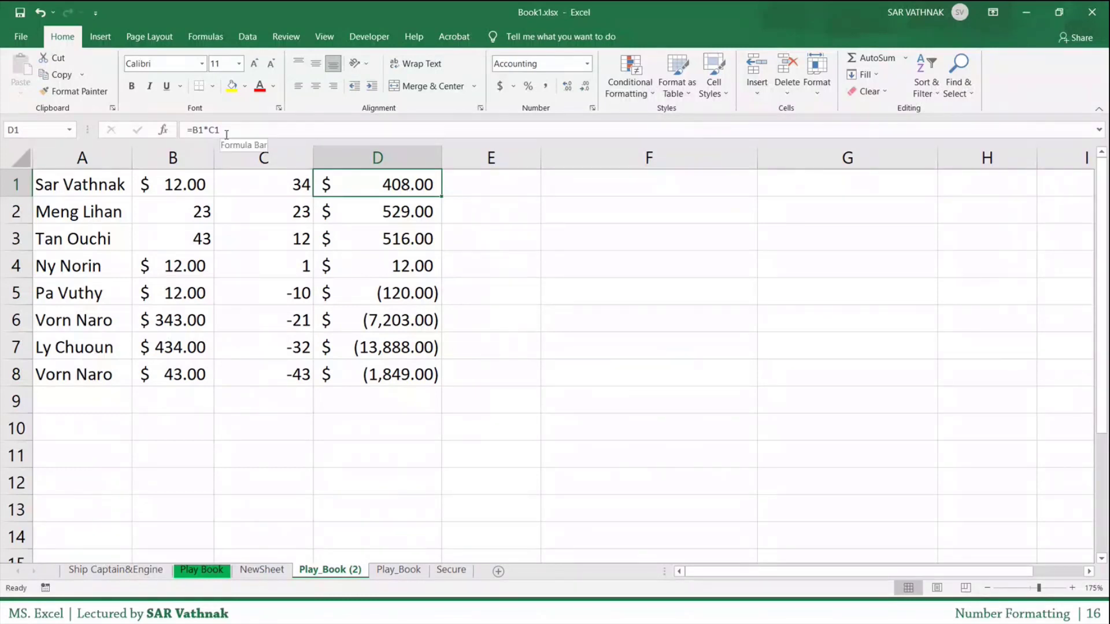
left_click(380, 215)
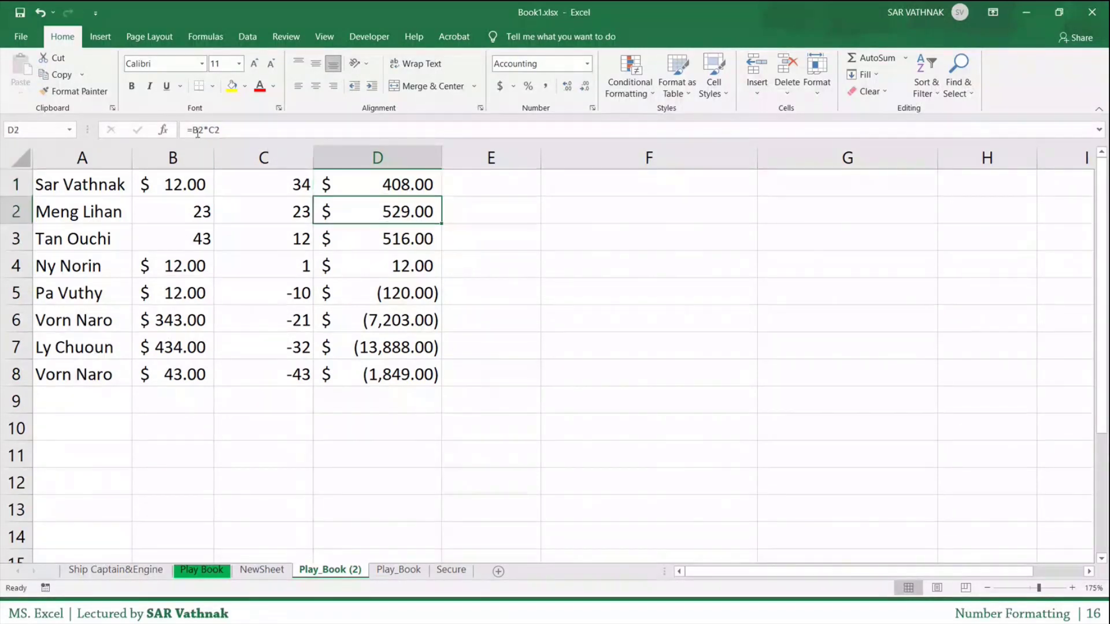
left_click(197, 130)
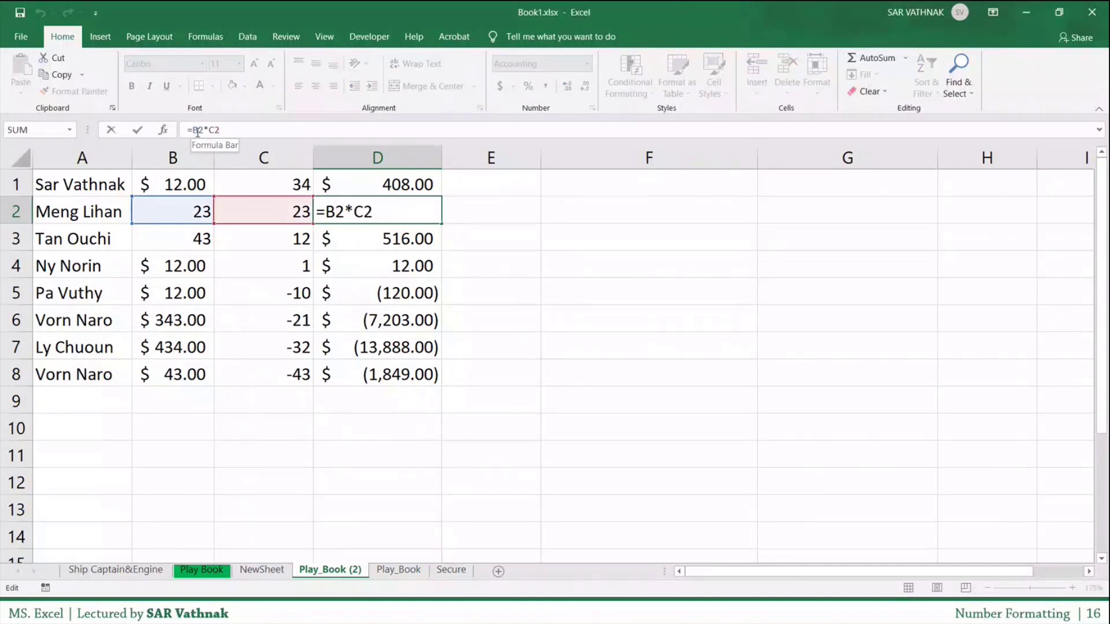
type("(")
type("_-2")
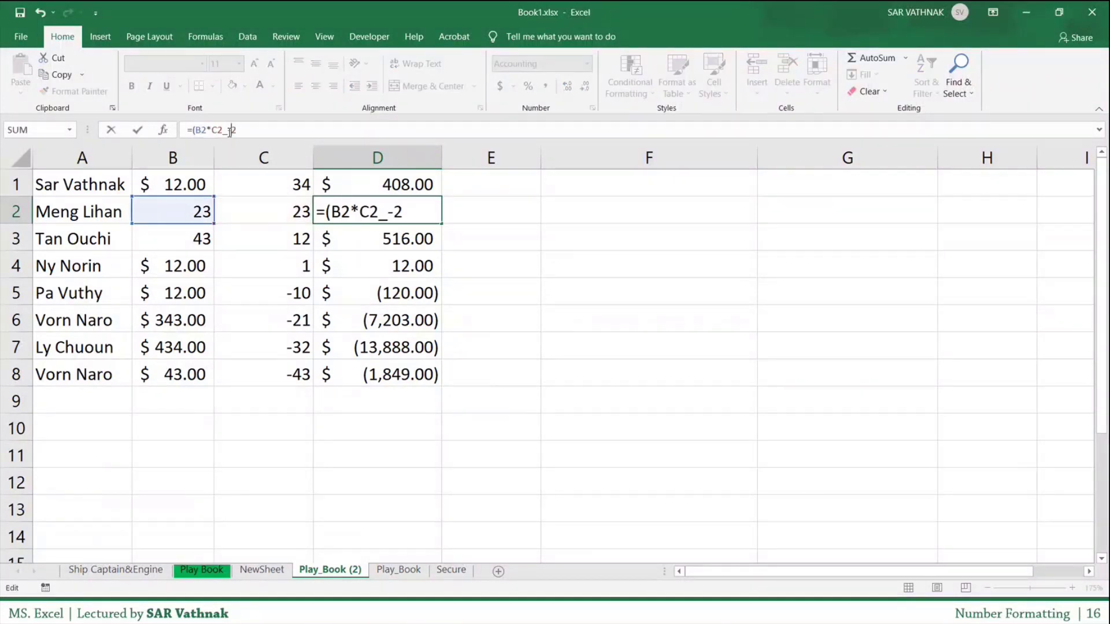
key("BackSpace")
key("BackSpace")
key("BackSpace")
type("-23")
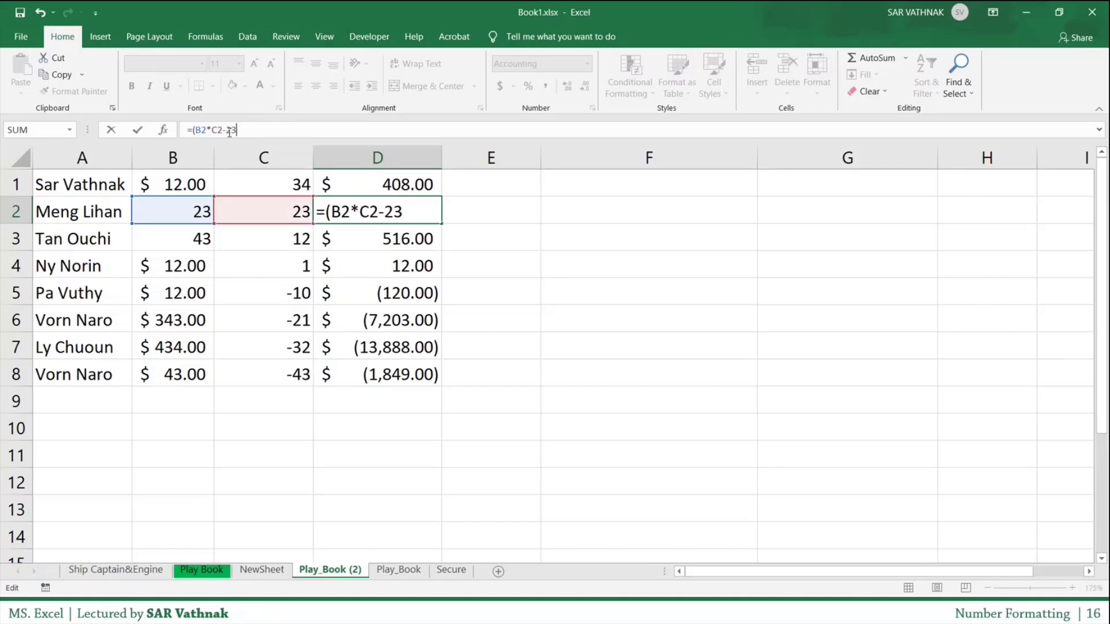
left_click(219, 130)
type(")")
key("Return")
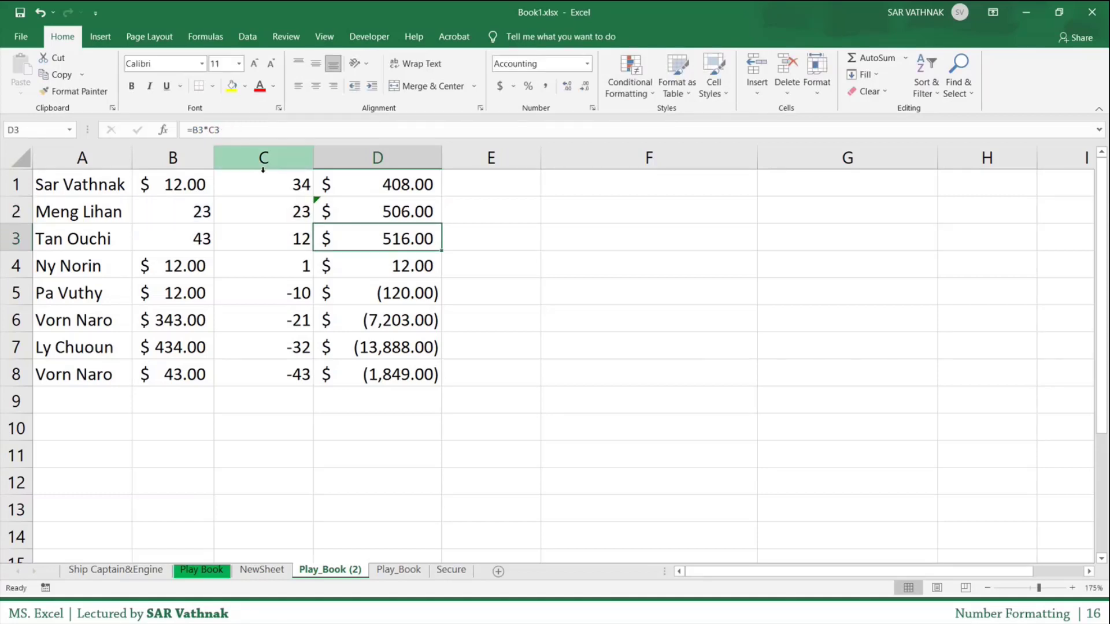
Examine the error indicator on D2 and compare that row's formula and inputs with the rest of column D
left_click(328, 208)
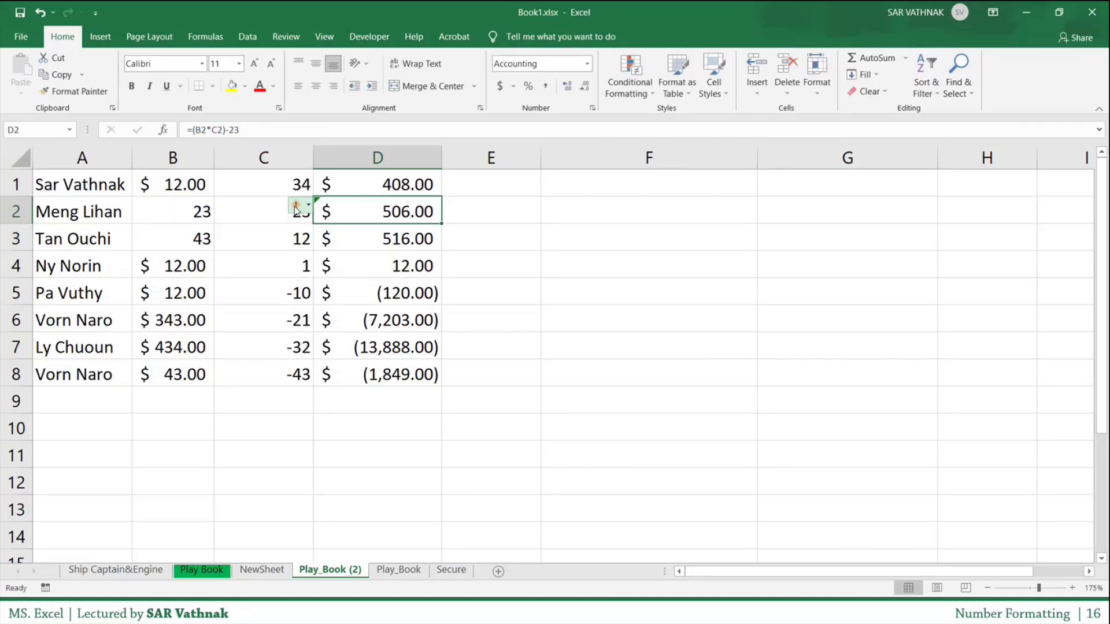
mouse_move(296, 209)
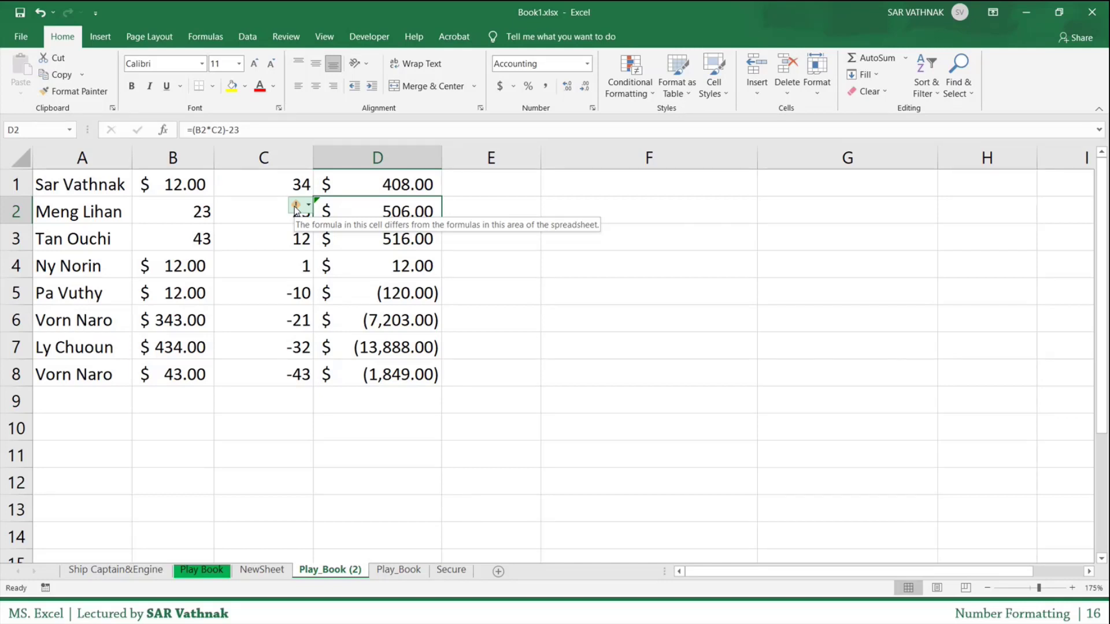
left_click_drag(404, 188, 393, 373)
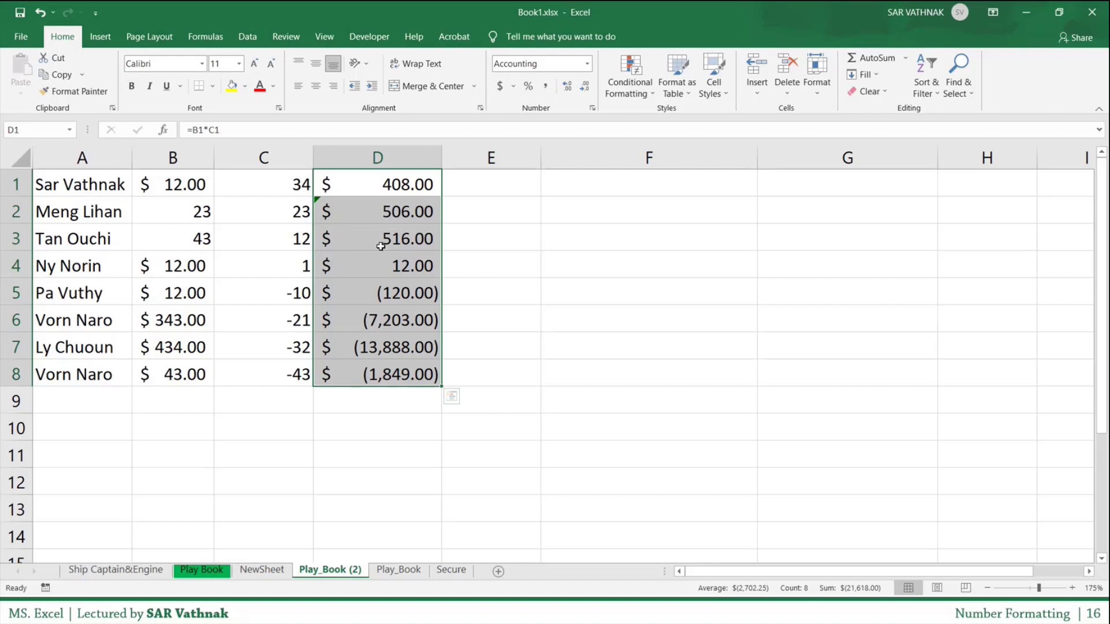
left_click(374, 181)
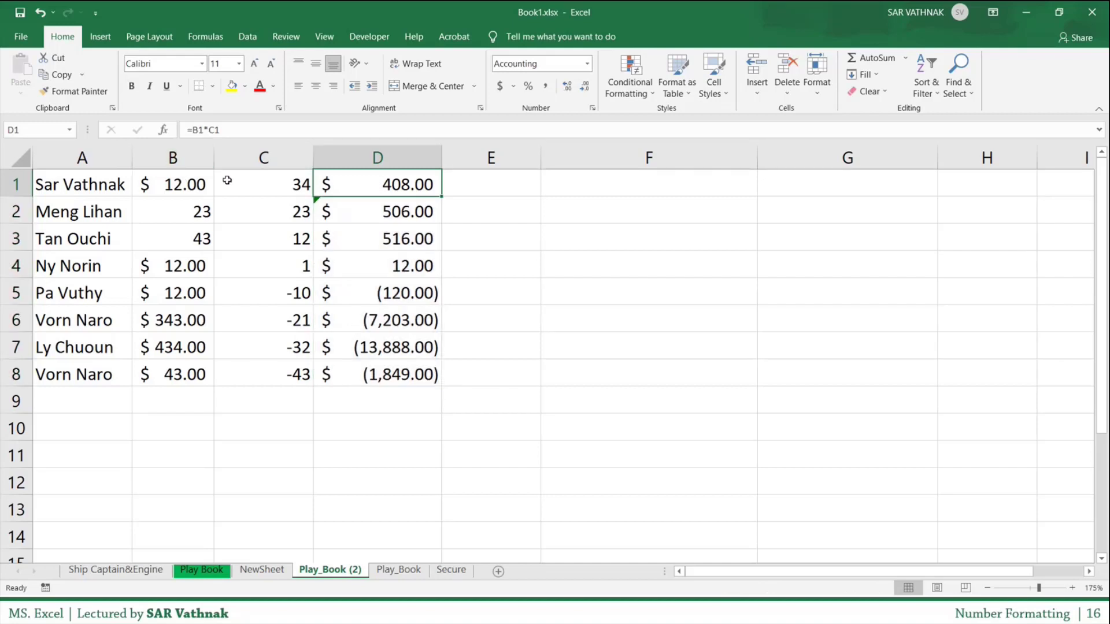
left_click_drag(194, 206, 297, 212)
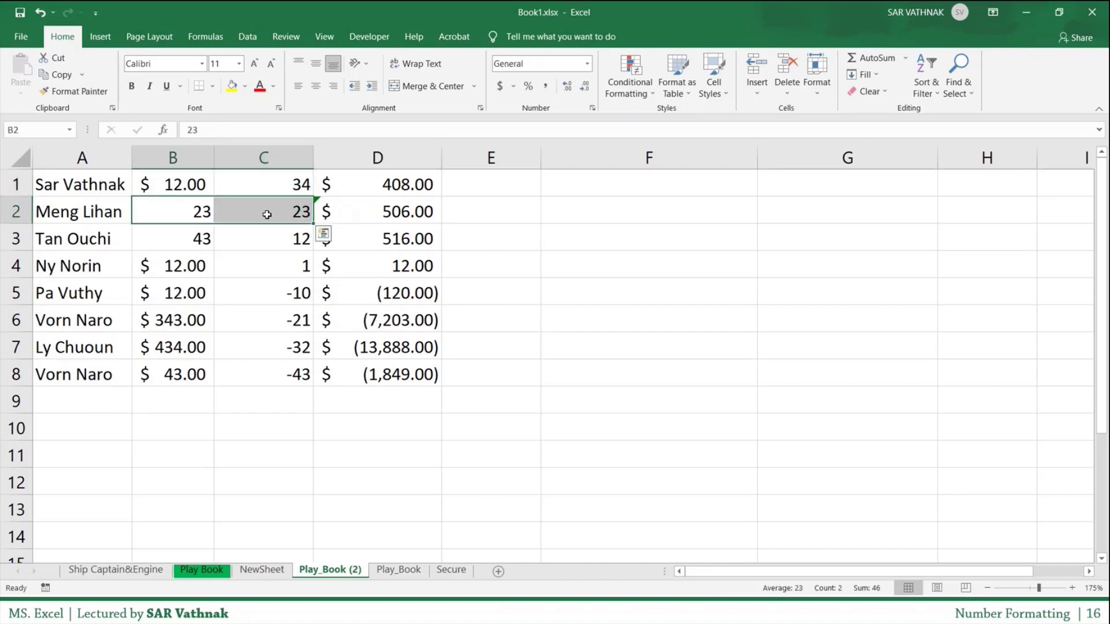
left_click(371, 220)
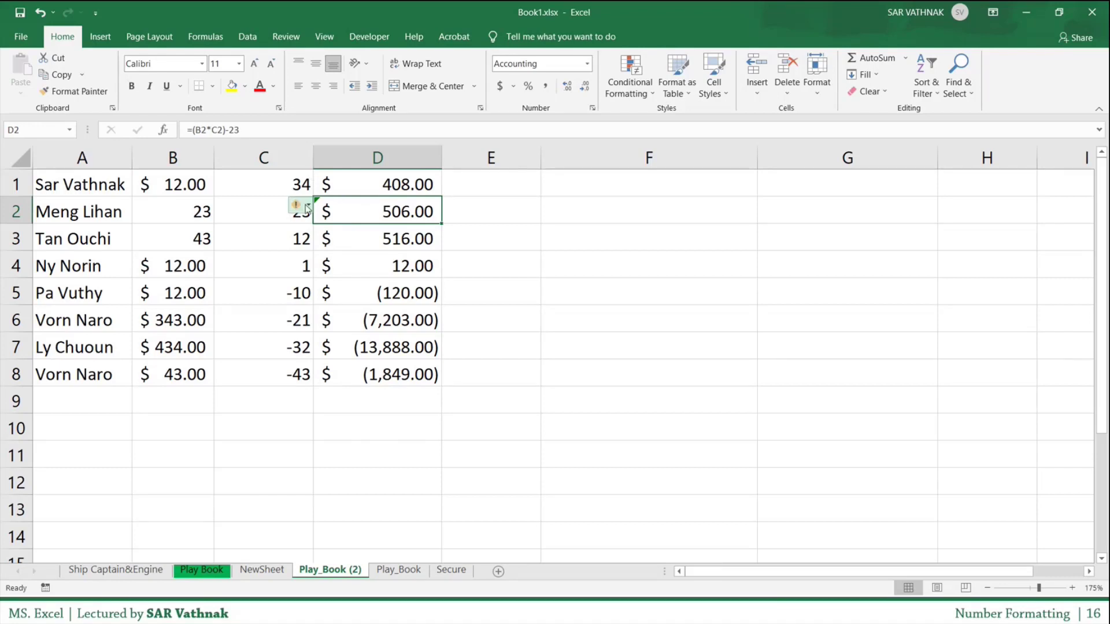
mouse_move(305, 211)
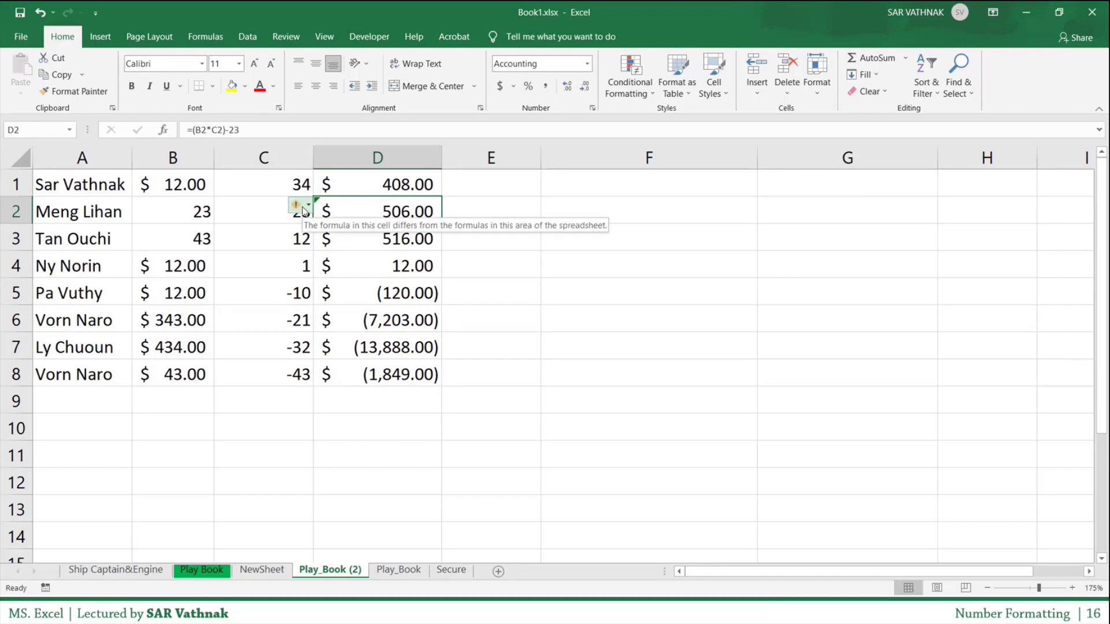